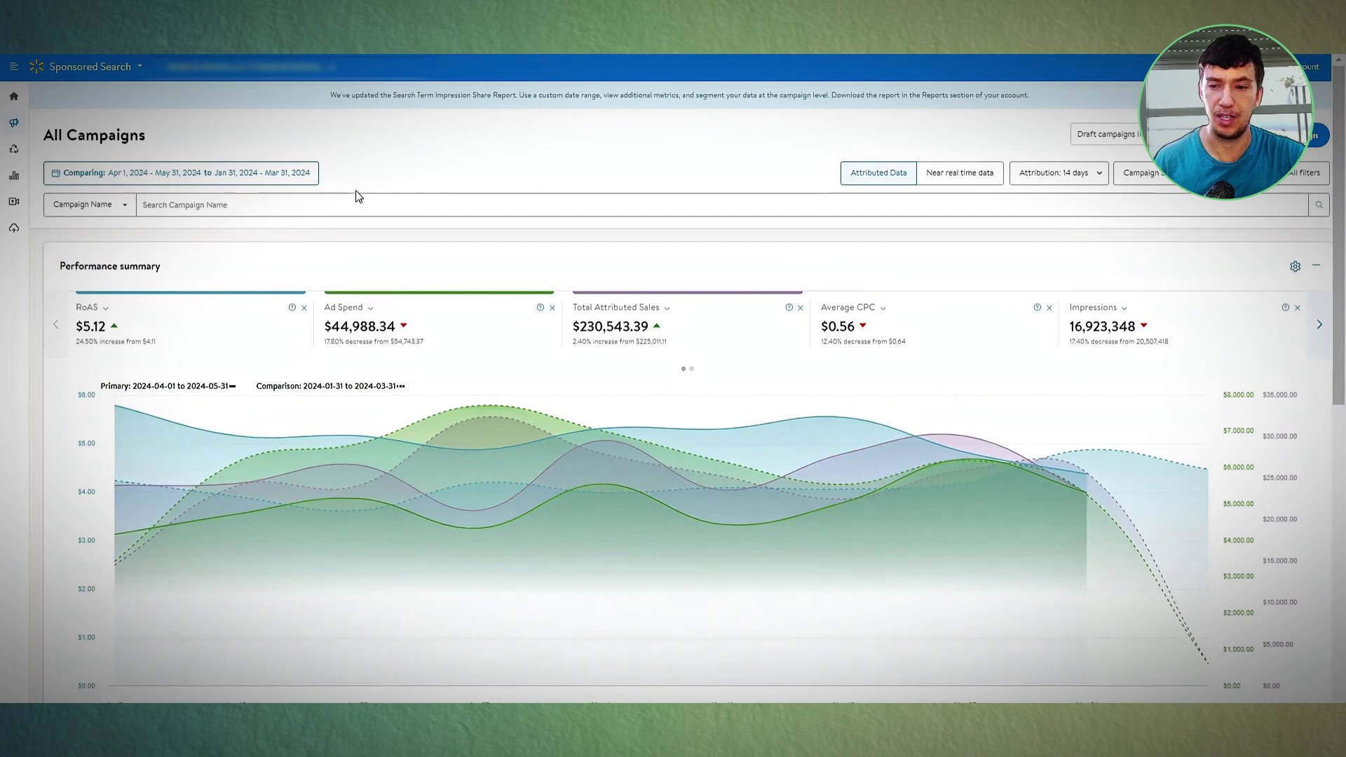
# Look over the performance summary for all campaigns and the available campaign management pages.
pyautogui.scroll(-1, 357, 208)
pyautogui.scroll(1, 230, 265)
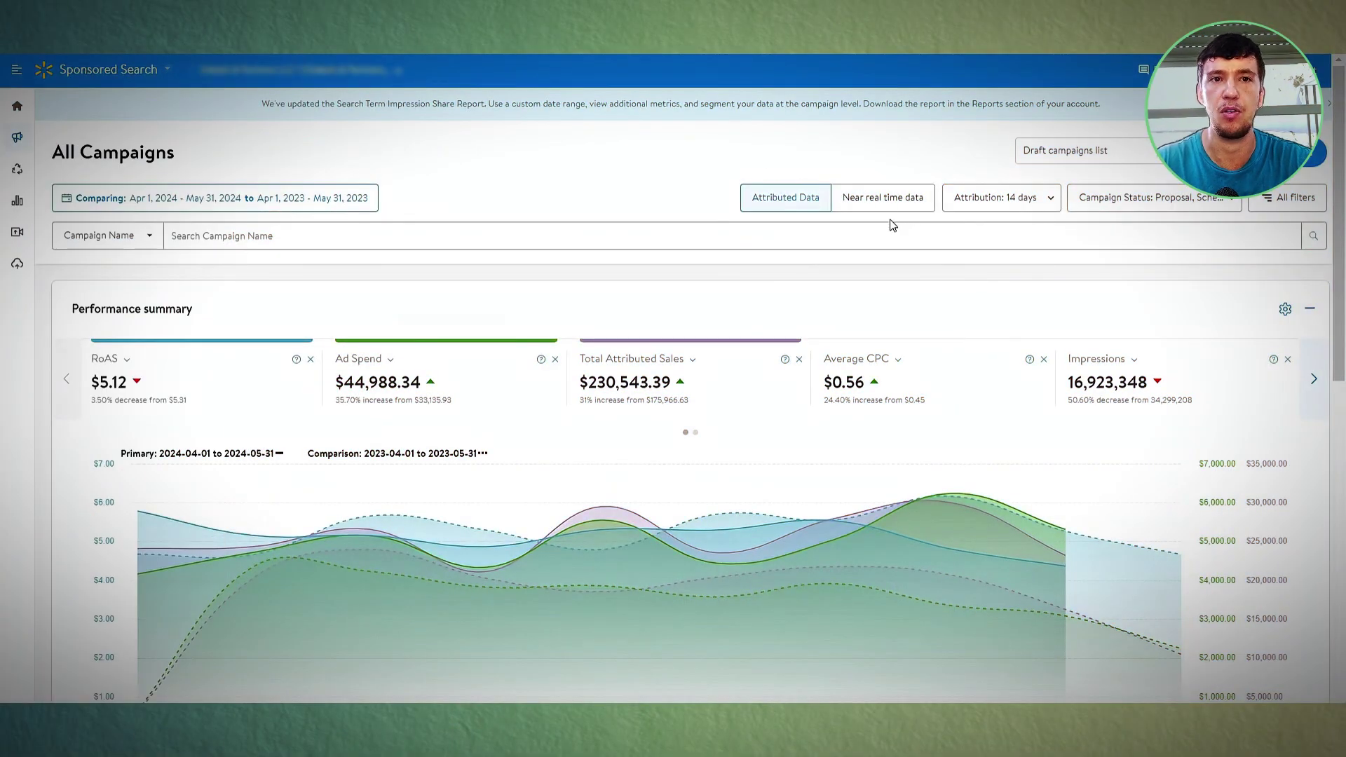
pyautogui.moveTo(17, 140)
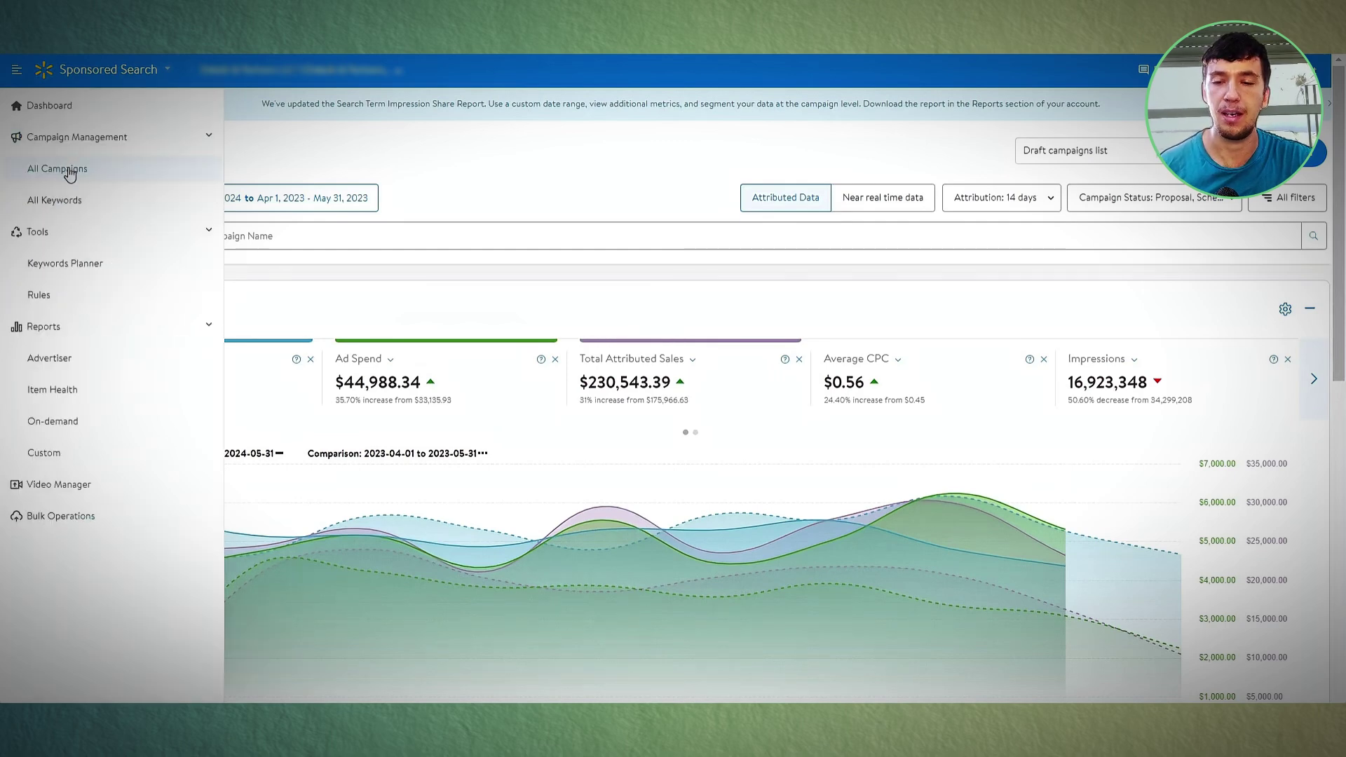
# Start a new campaign with manual targeting and go through its Total Budget and Daily Limit settings.
pyautogui.scroll(-1, 259, 208)
pyautogui.scroll(-10, 911, 393)
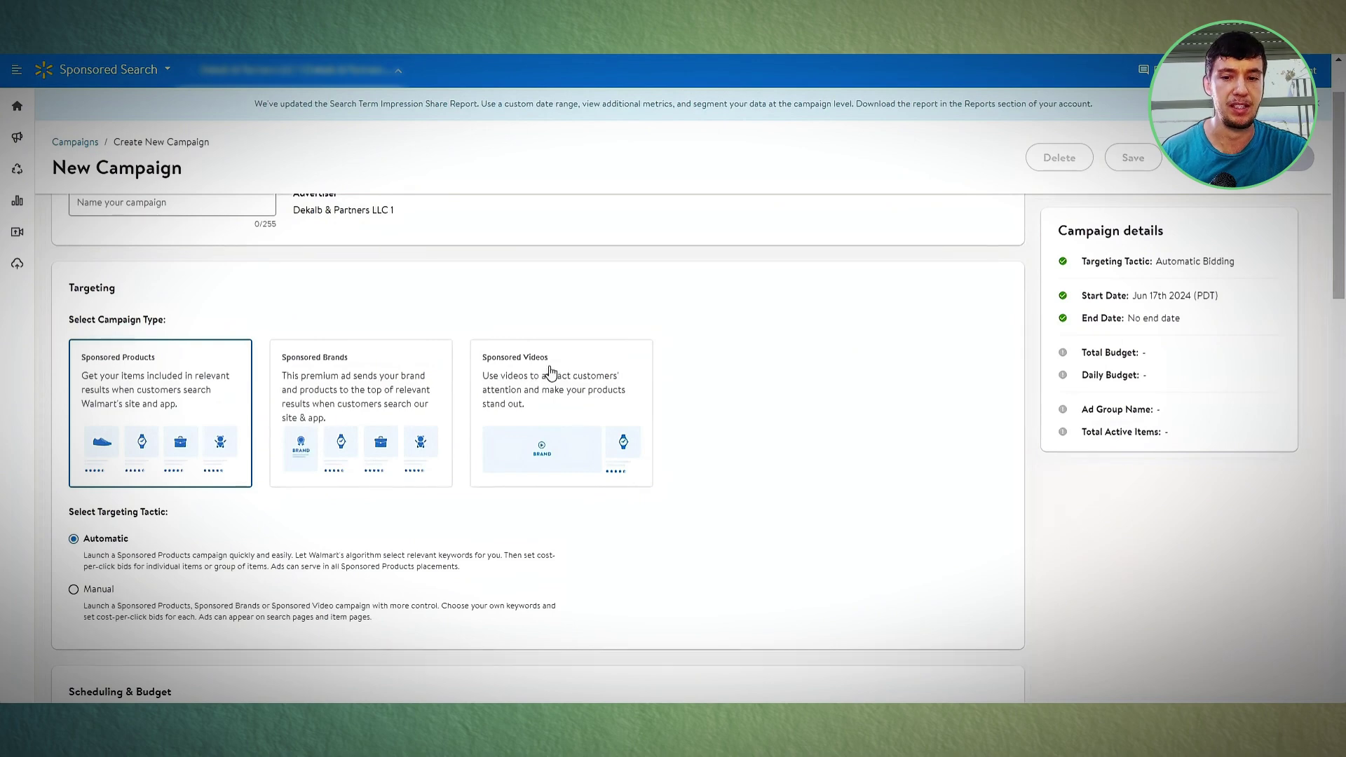
pyautogui.scroll(-1, 550, 371)
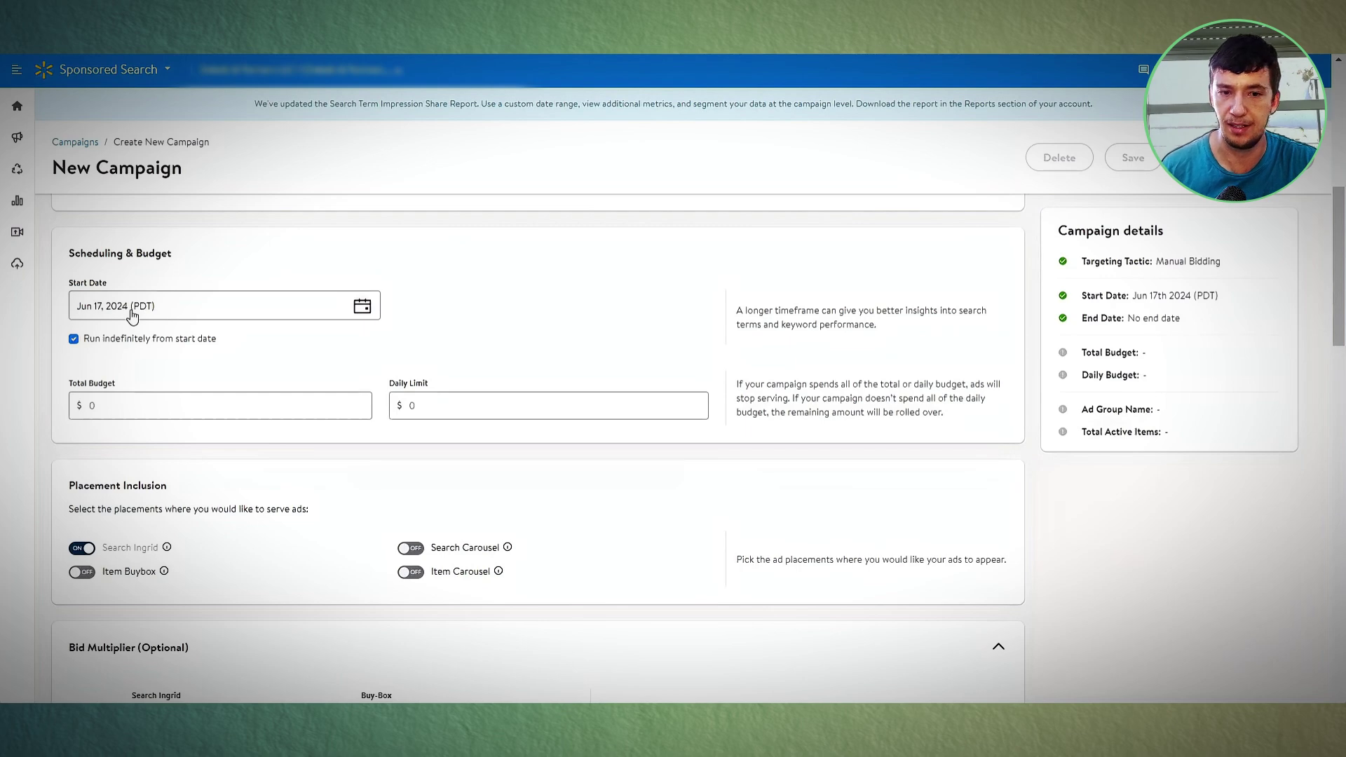
pyautogui.click(164, 408)
pyautogui.click(428, 401)
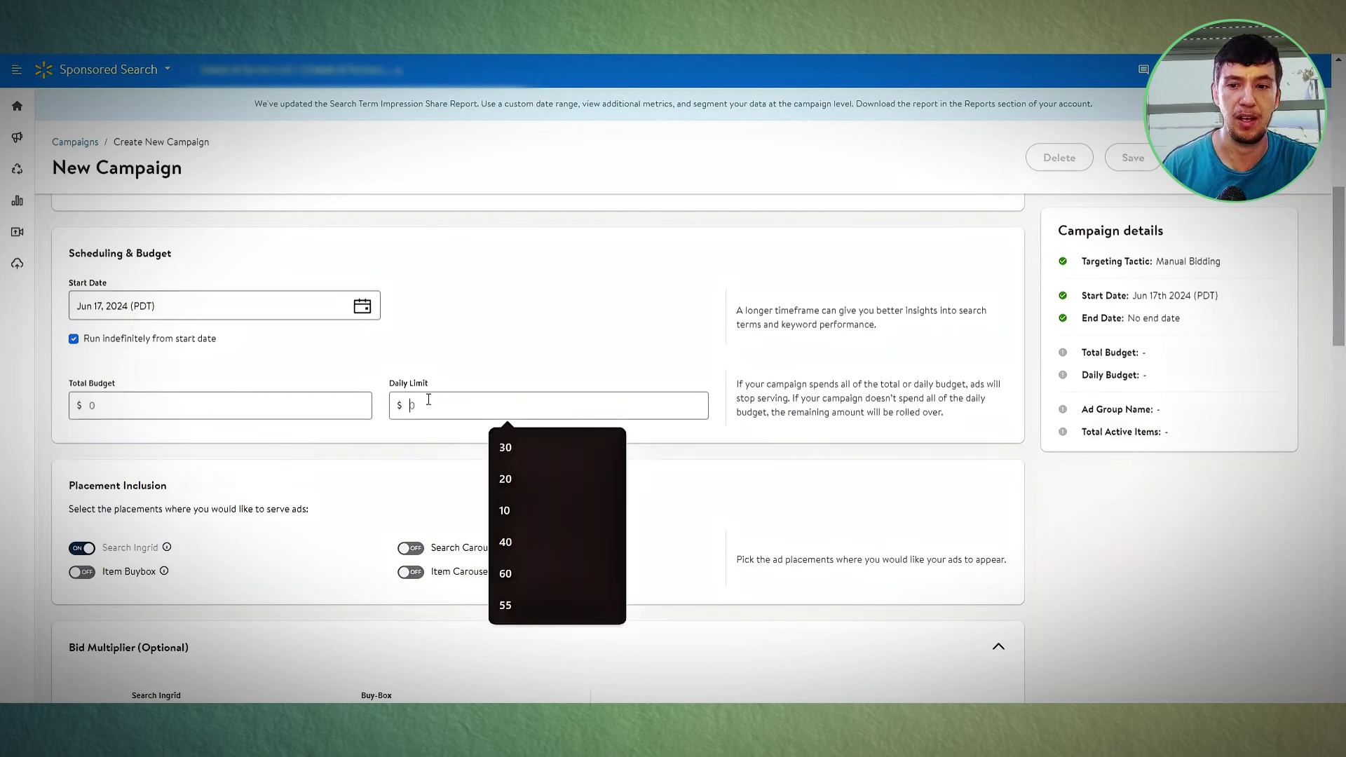
# Enable the Item Buybox, Search Carousel and Item Carousel placements for the new campaign.
pyautogui.scroll(-1, 378, 420)
pyautogui.click(81, 484)
pyautogui.click(405, 462)
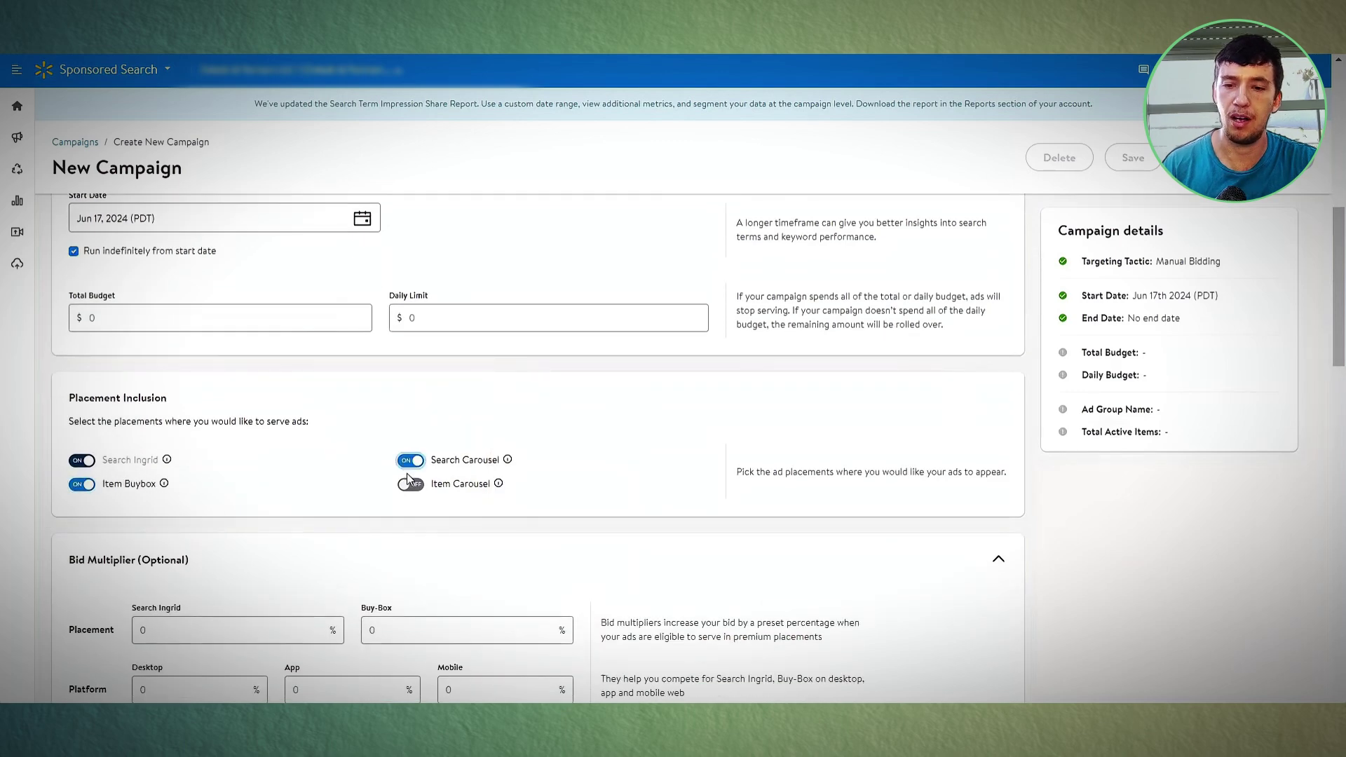
pyautogui.click(410, 487)
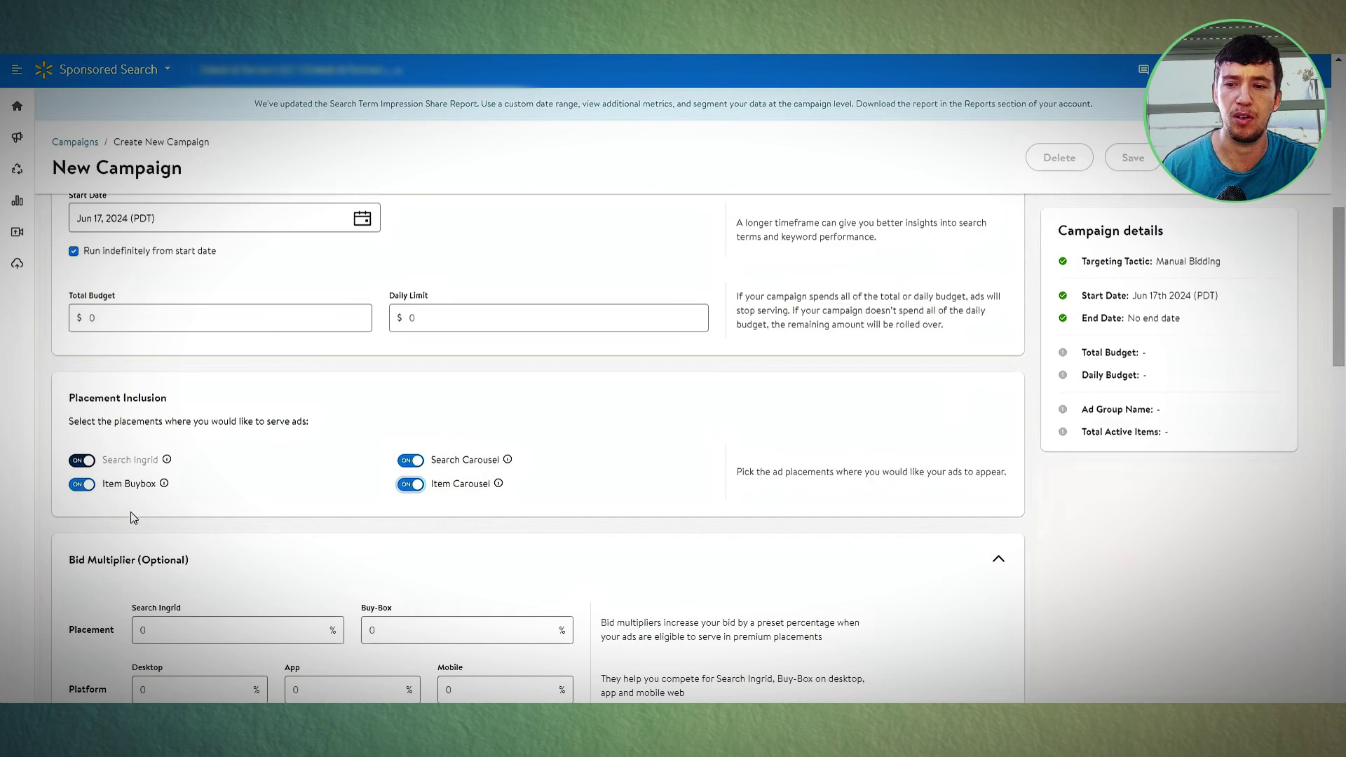
# Examine the optional bid multipliers by placement and platform, and the ad group name setting.
pyautogui.scroll(-3, 286, 389)
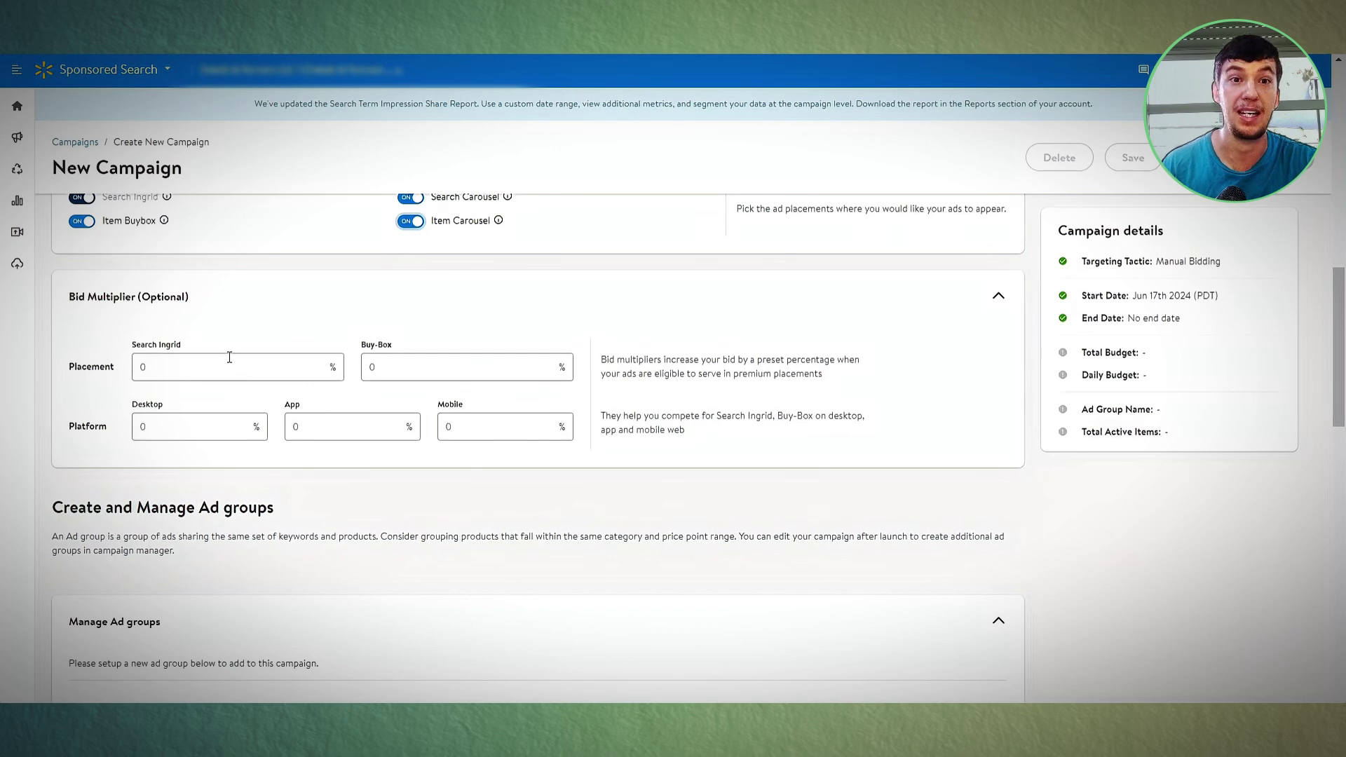
pyautogui.scroll(-4, 157, 429)
pyautogui.scroll(-1, 154, 451)
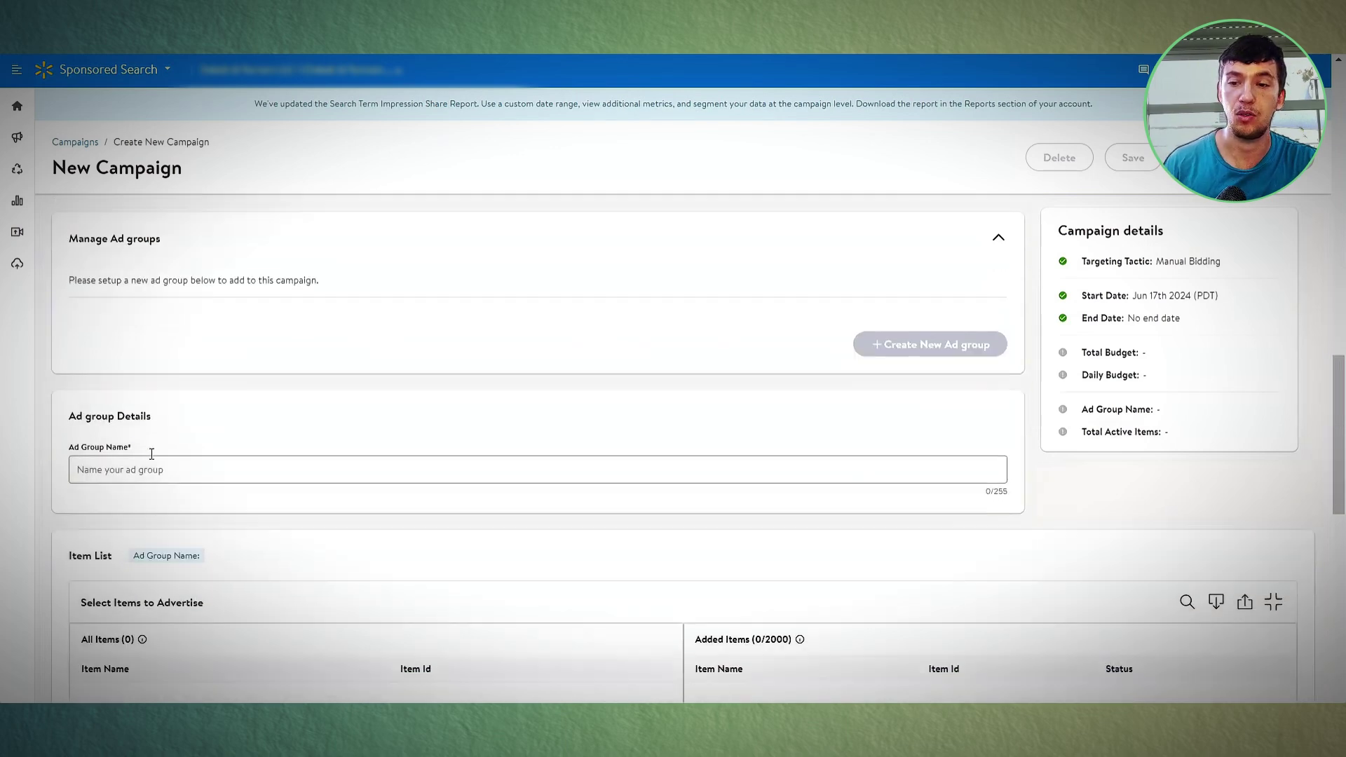
pyautogui.click(132, 421)
pyautogui.scroll(-1, 116, 319)
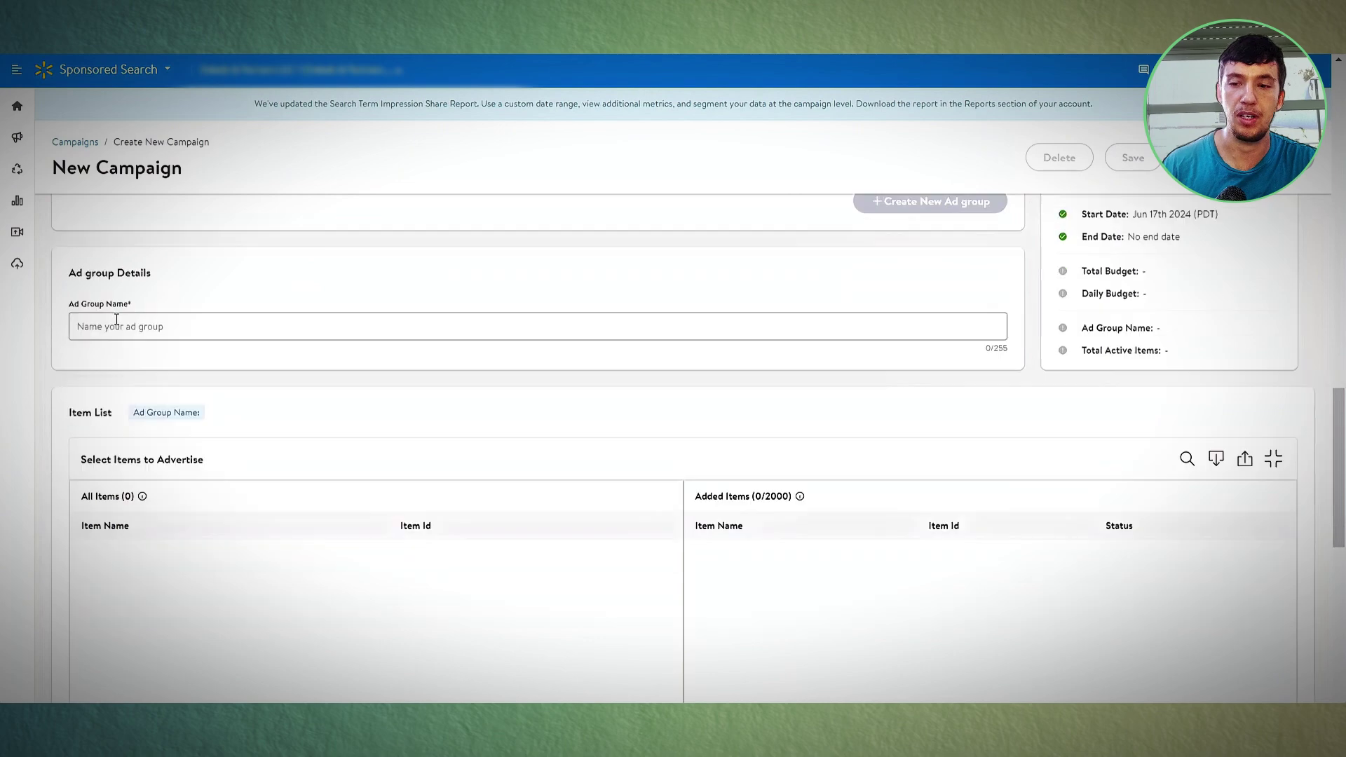
# Search the items to advertise for "shorts" and review the items added to the ad group.
pyautogui.scroll(-1, 558, 396)
pyautogui.click(1182, 370)
pyautogui.scroll(1, 919, 385)
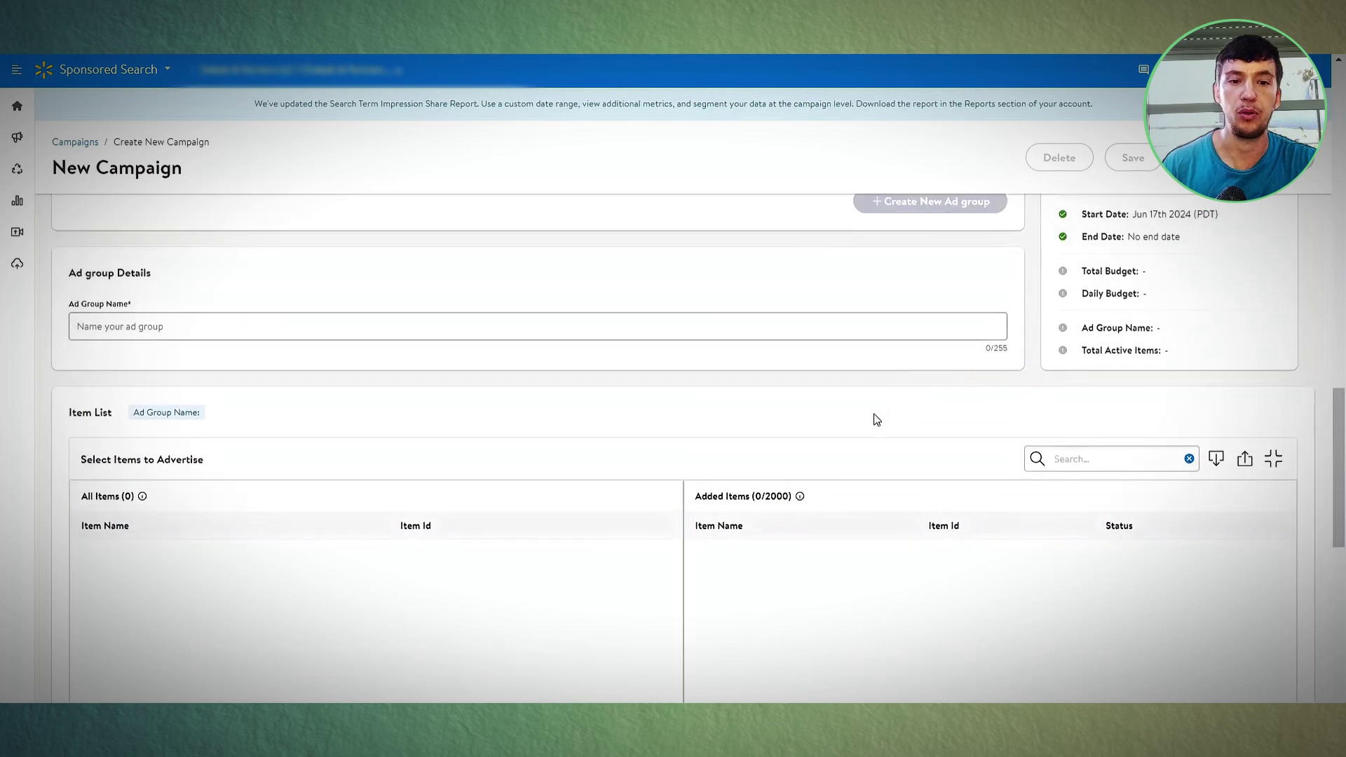
pyautogui.scroll(-1, 883, 431)
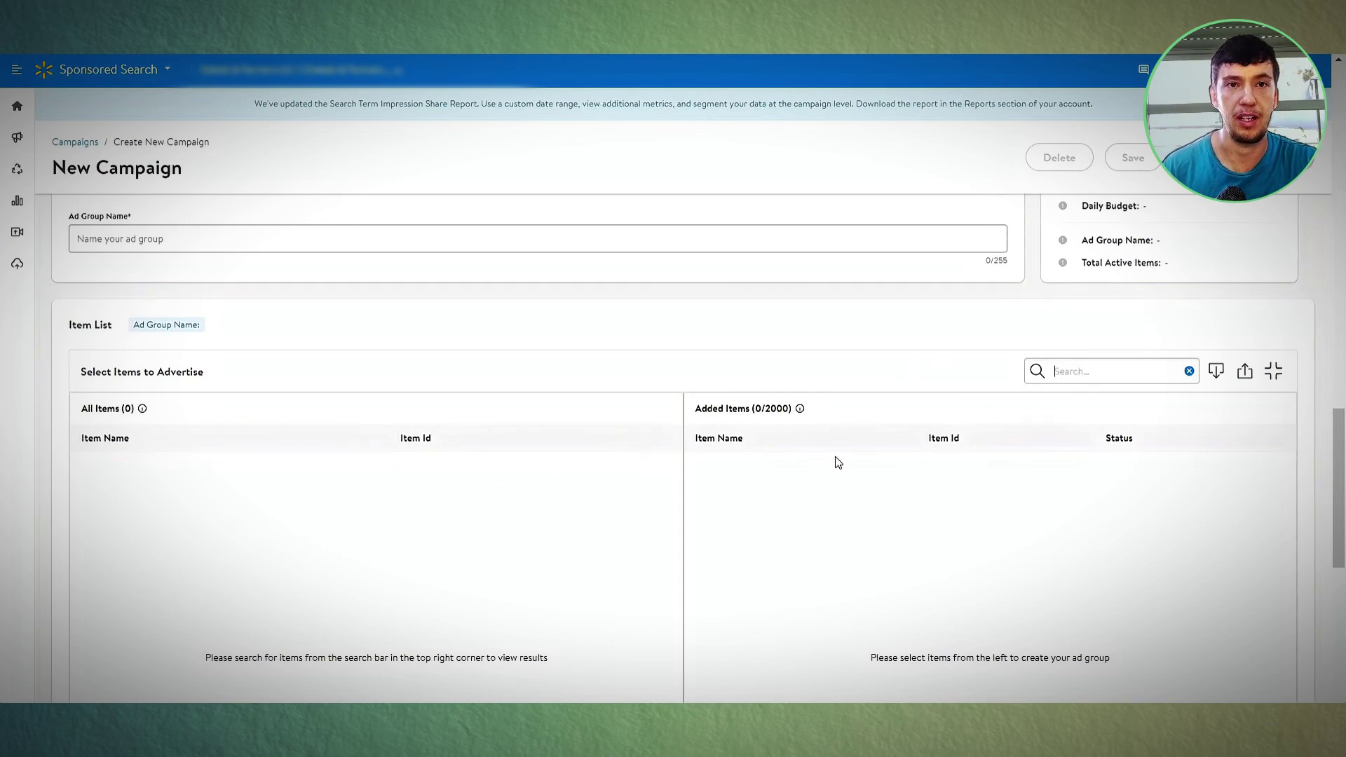
pyautogui.scroll(-2, 843, 449)
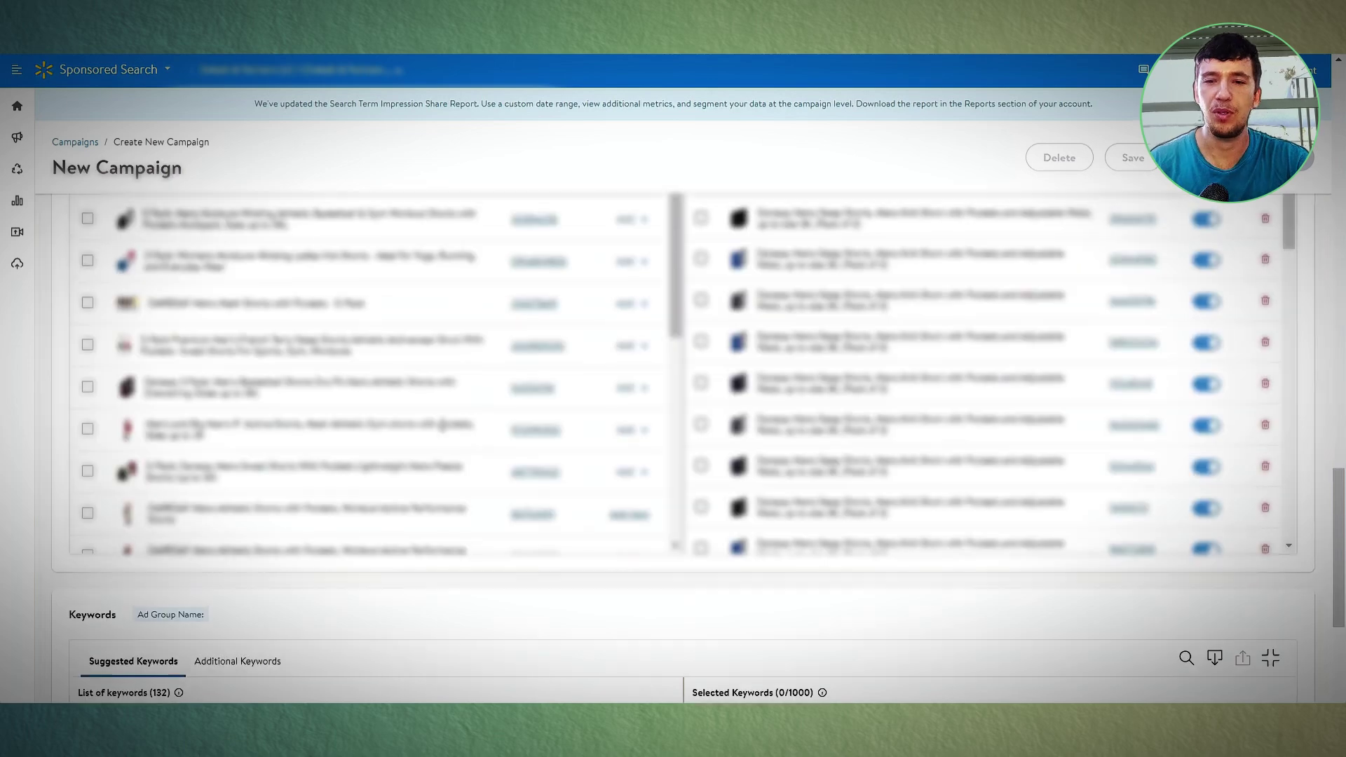
pyautogui.scroll(1, 775, 275)
pyautogui.scroll(-2, 786, 280)
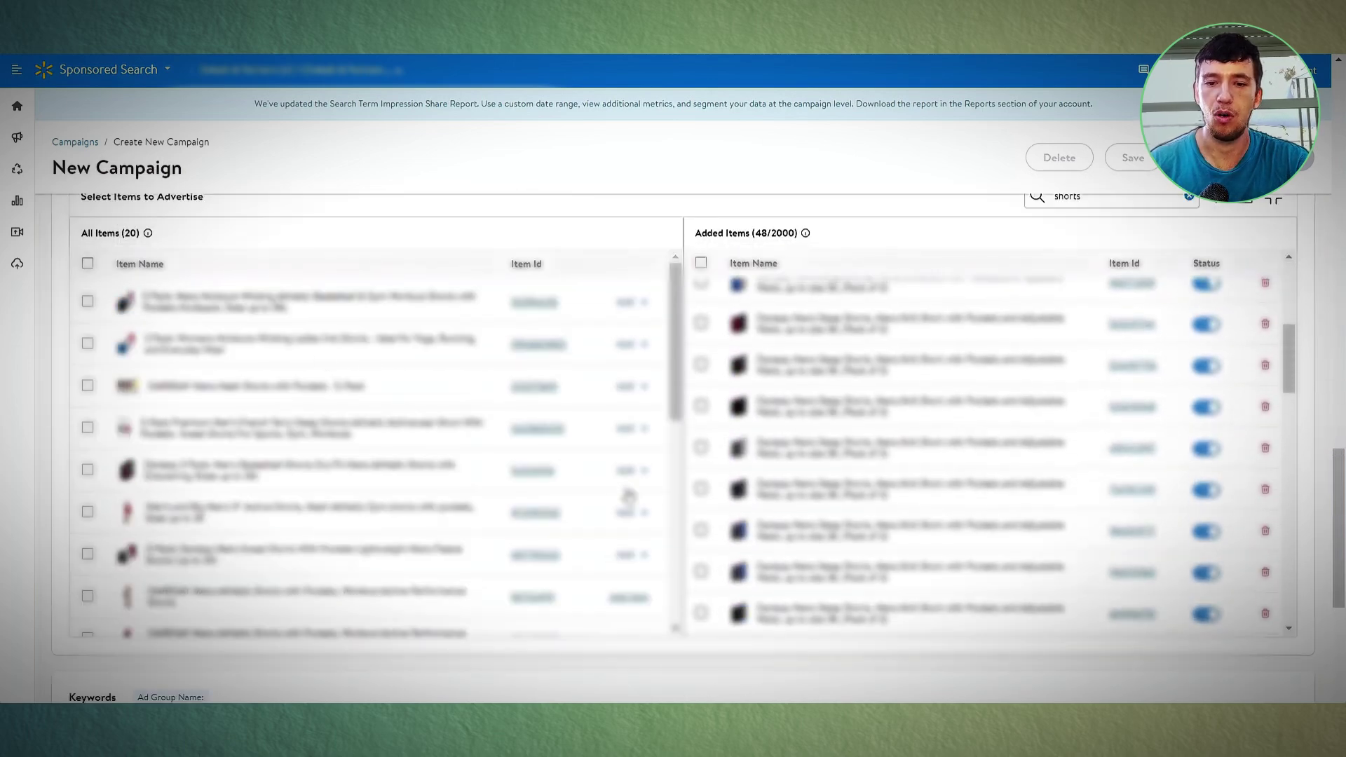
# Add all suggested keywords to the ad group as broad match.
pyautogui.scroll(-5, 403, 470)
pyautogui.scroll(-4, 403, 471)
pyautogui.scroll(-4, 403, 470)
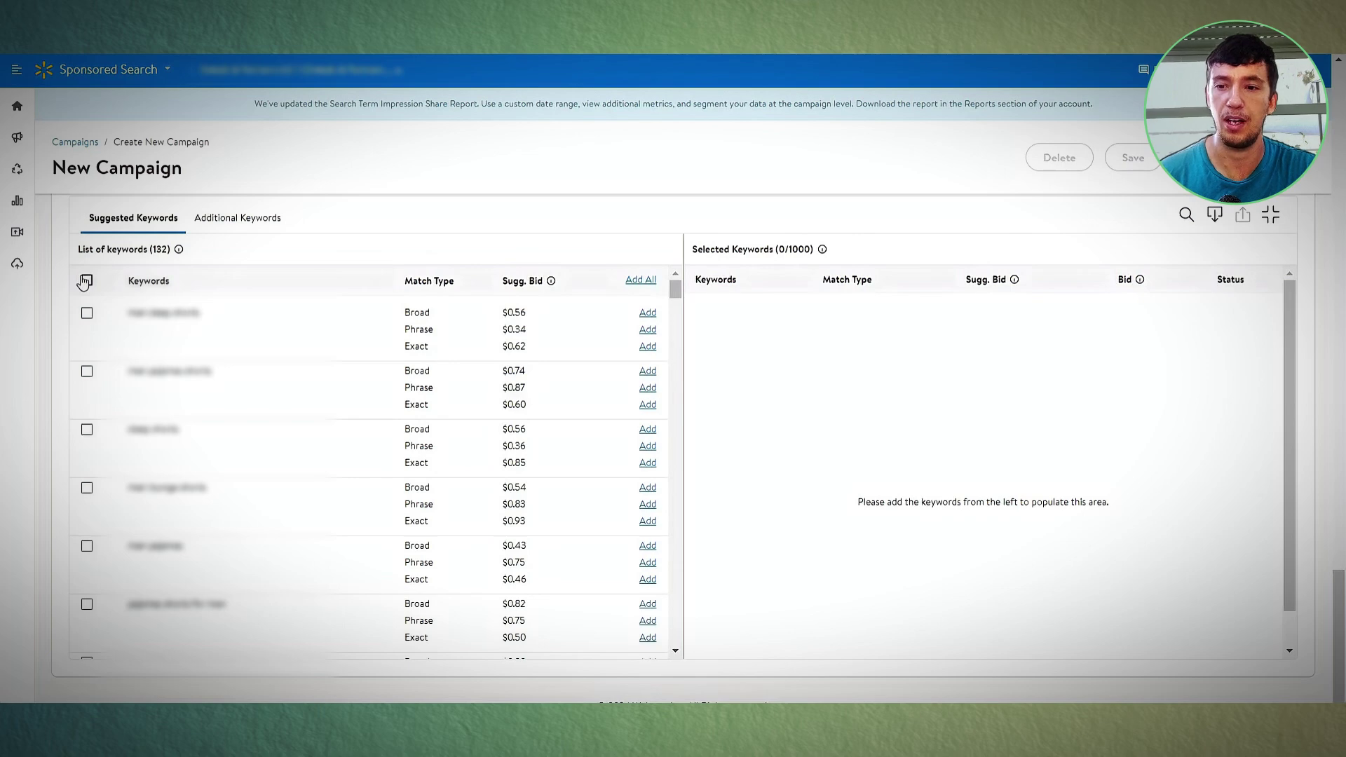
pyautogui.click(86, 281)
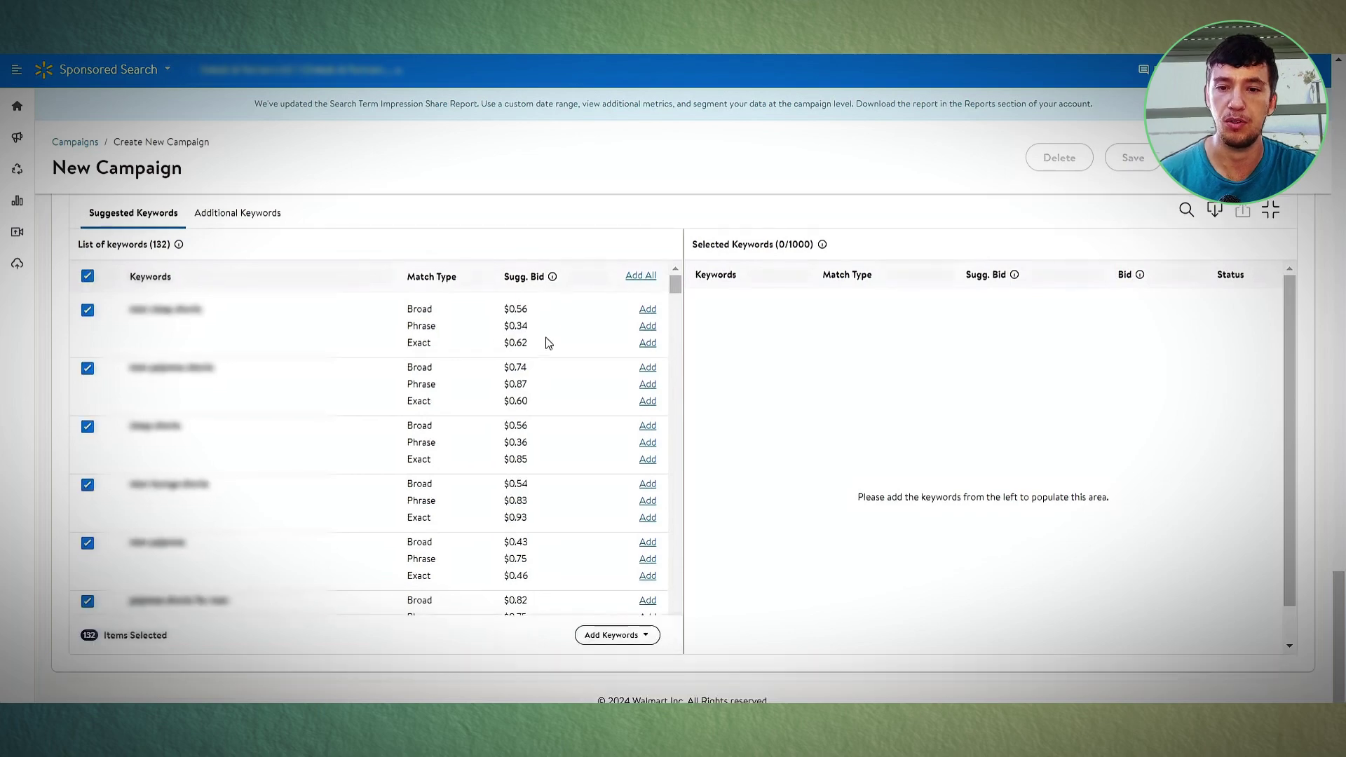
pyautogui.click(617, 634)
pyautogui.click(589, 629)
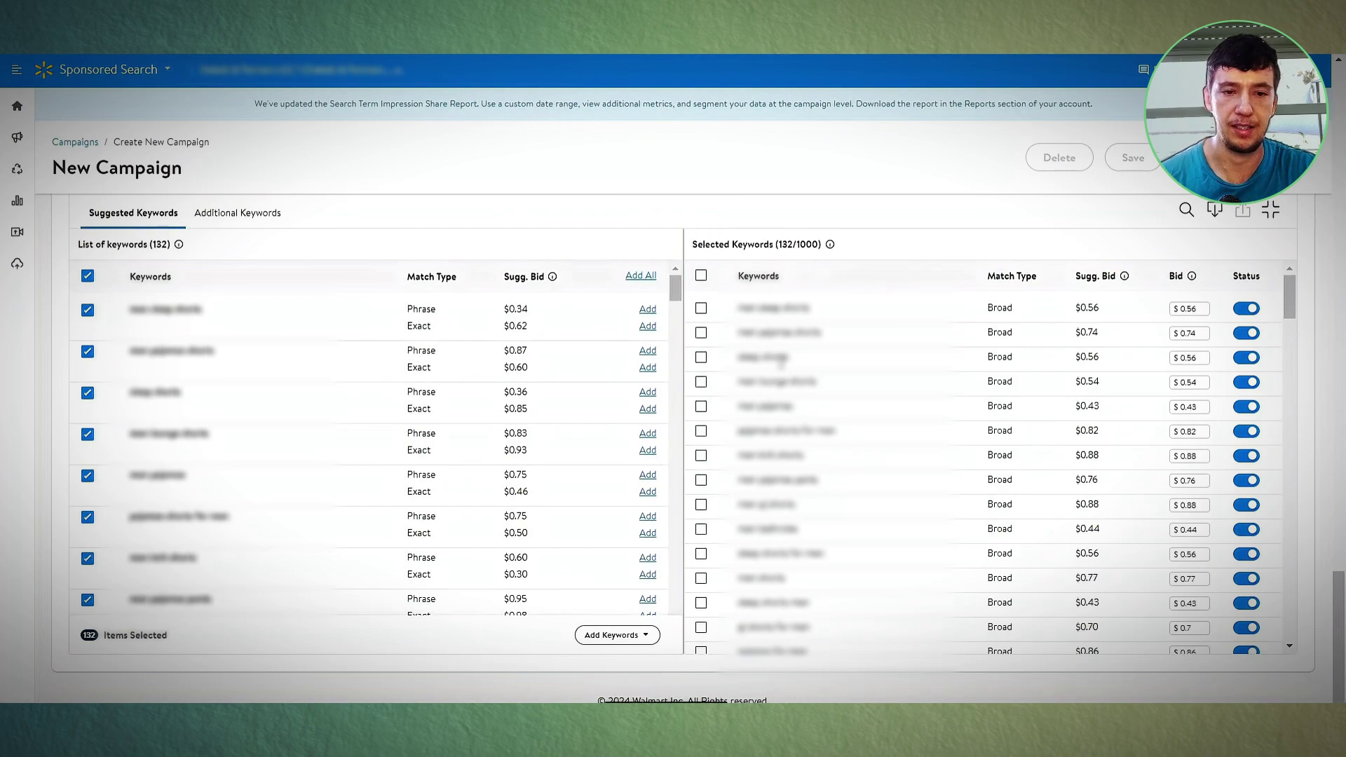
# Select all the added keywords, view their bulk actions, and look back over the new campaign's settings.
pyautogui.click(701, 276)
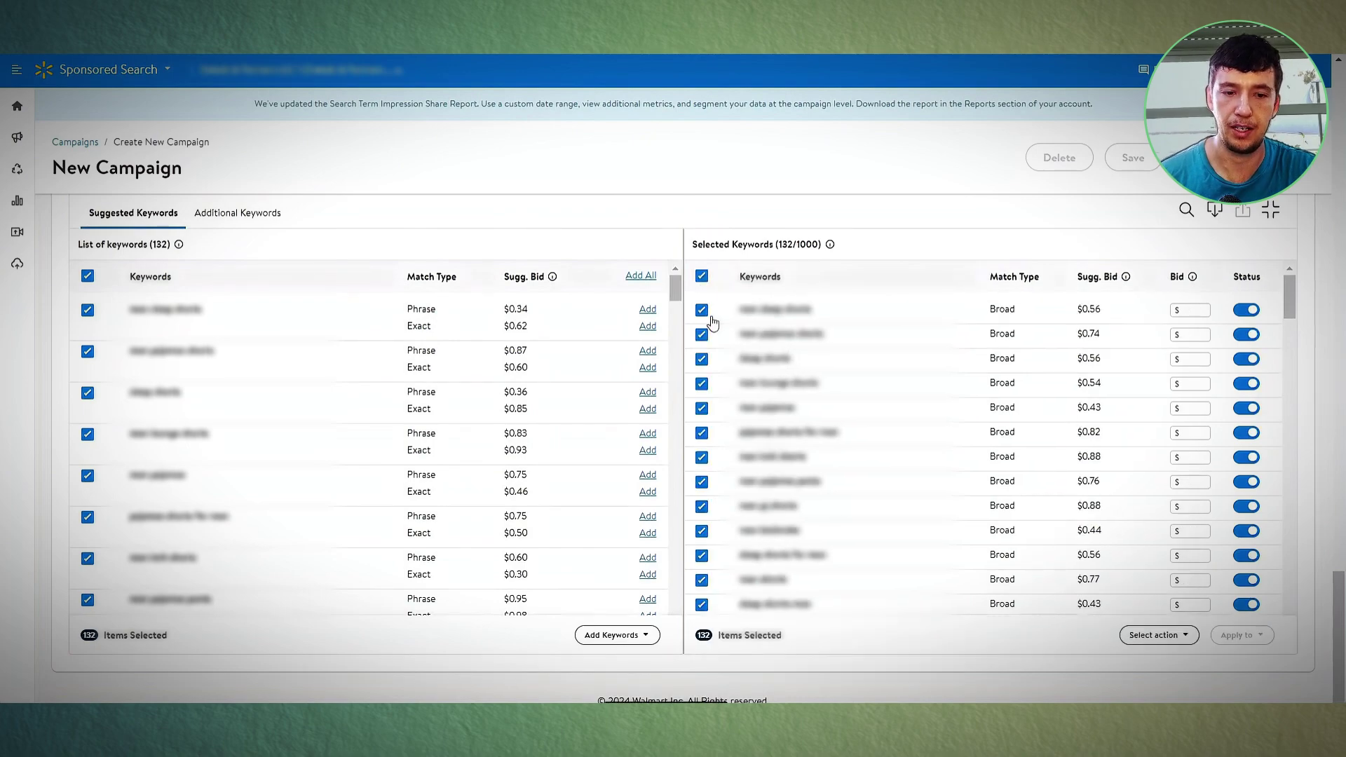
pyautogui.click(1156, 635)
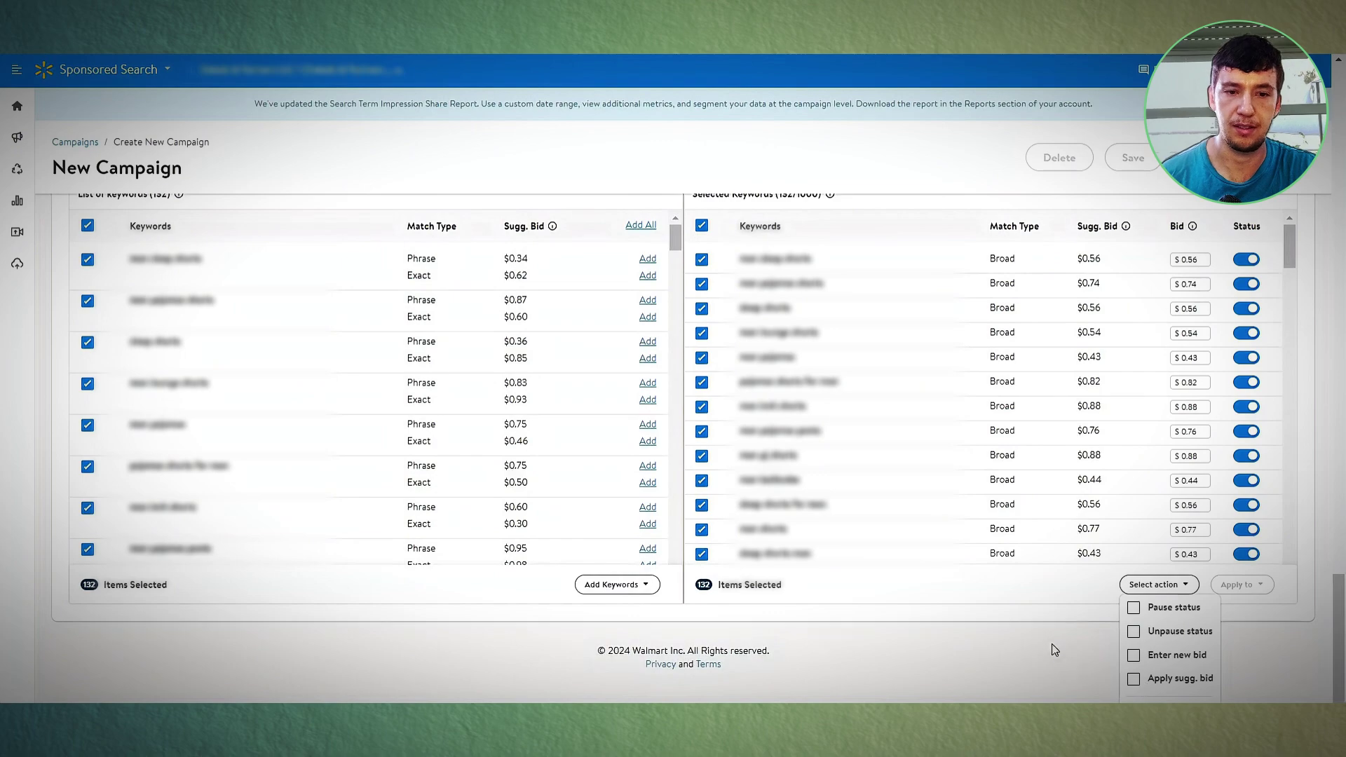
pyautogui.scroll(5, 1045, 466)
pyautogui.scroll(-5, 1033, 487)
pyautogui.scroll(8, 826, 393)
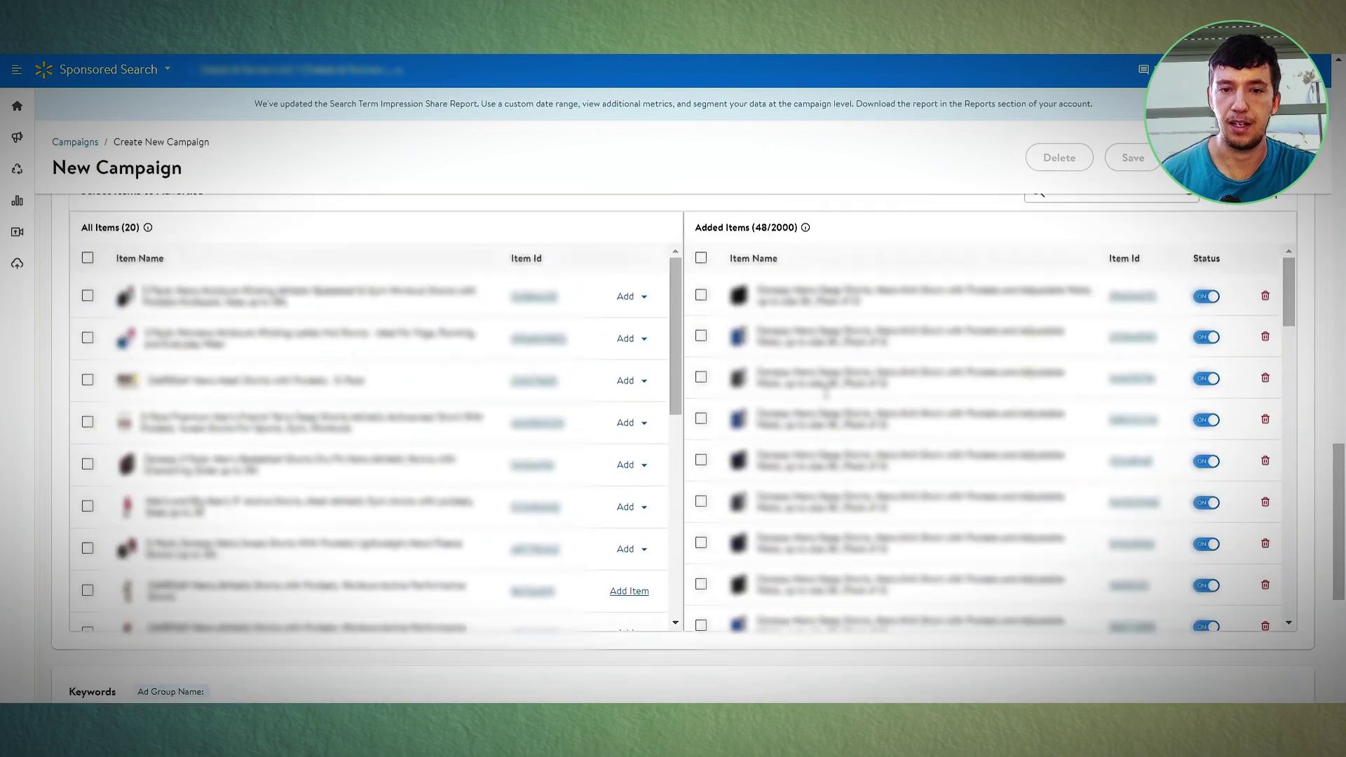
pyautogui.scroll(10, 825, 394)
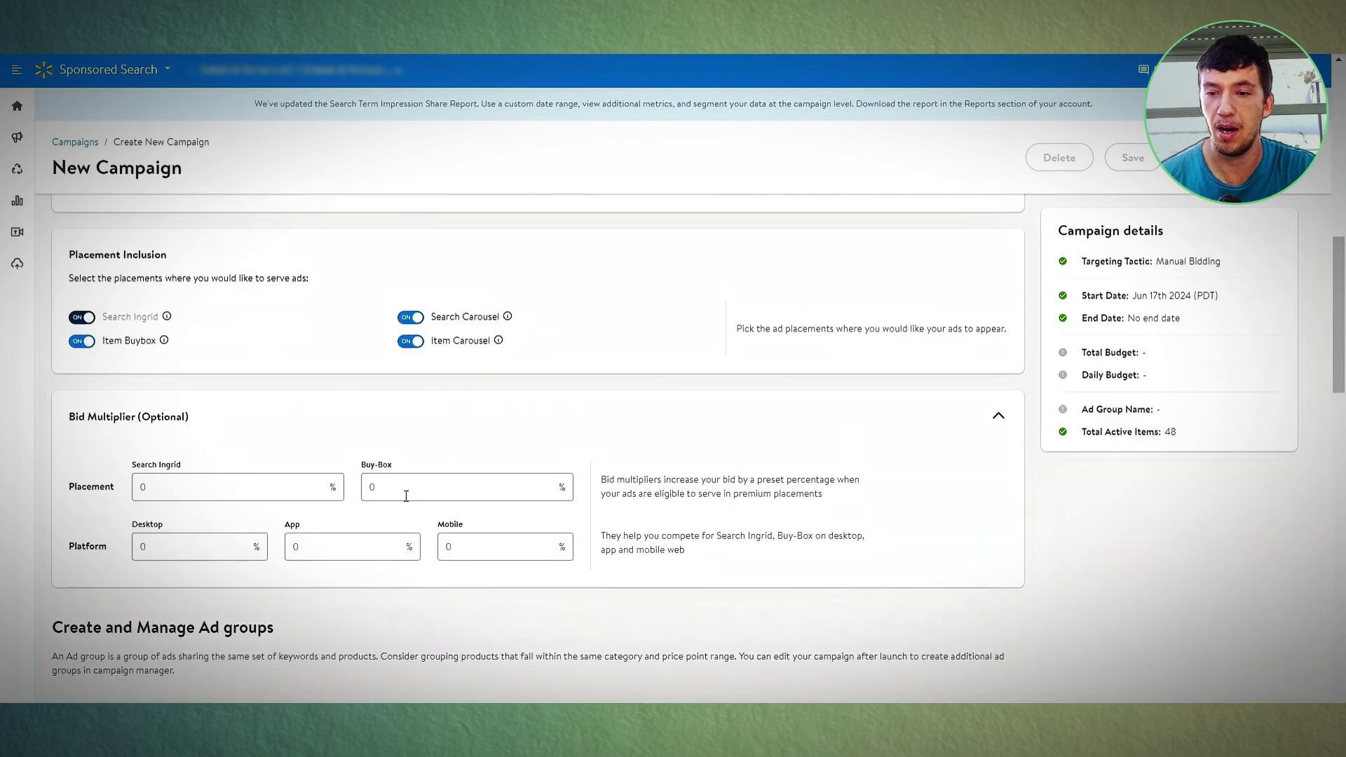
pyautogui.scroll(10, 406, 495)
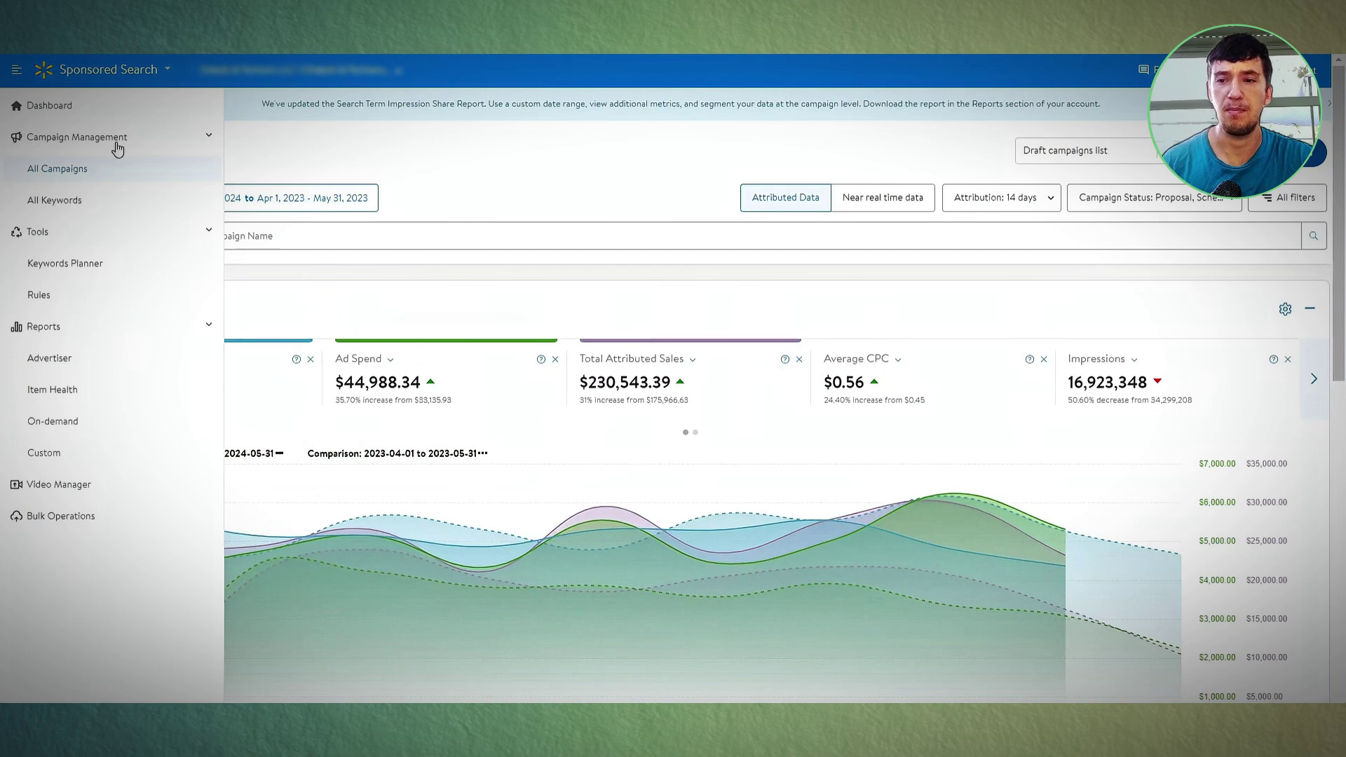
# Open the All Keywords page and look over its performance chart and keyword table.
pyautogui.click(74, 205)
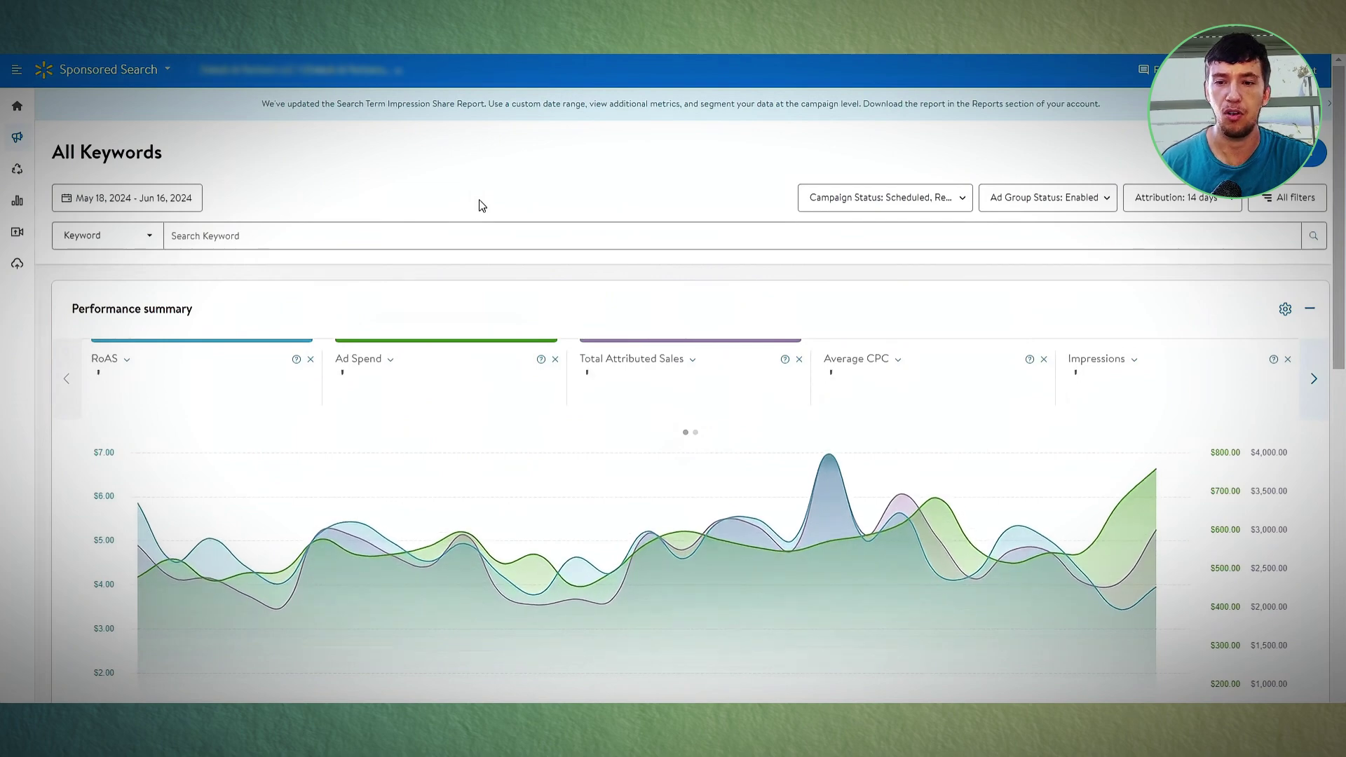
pyautogui.scroll(-1, 481, 204)
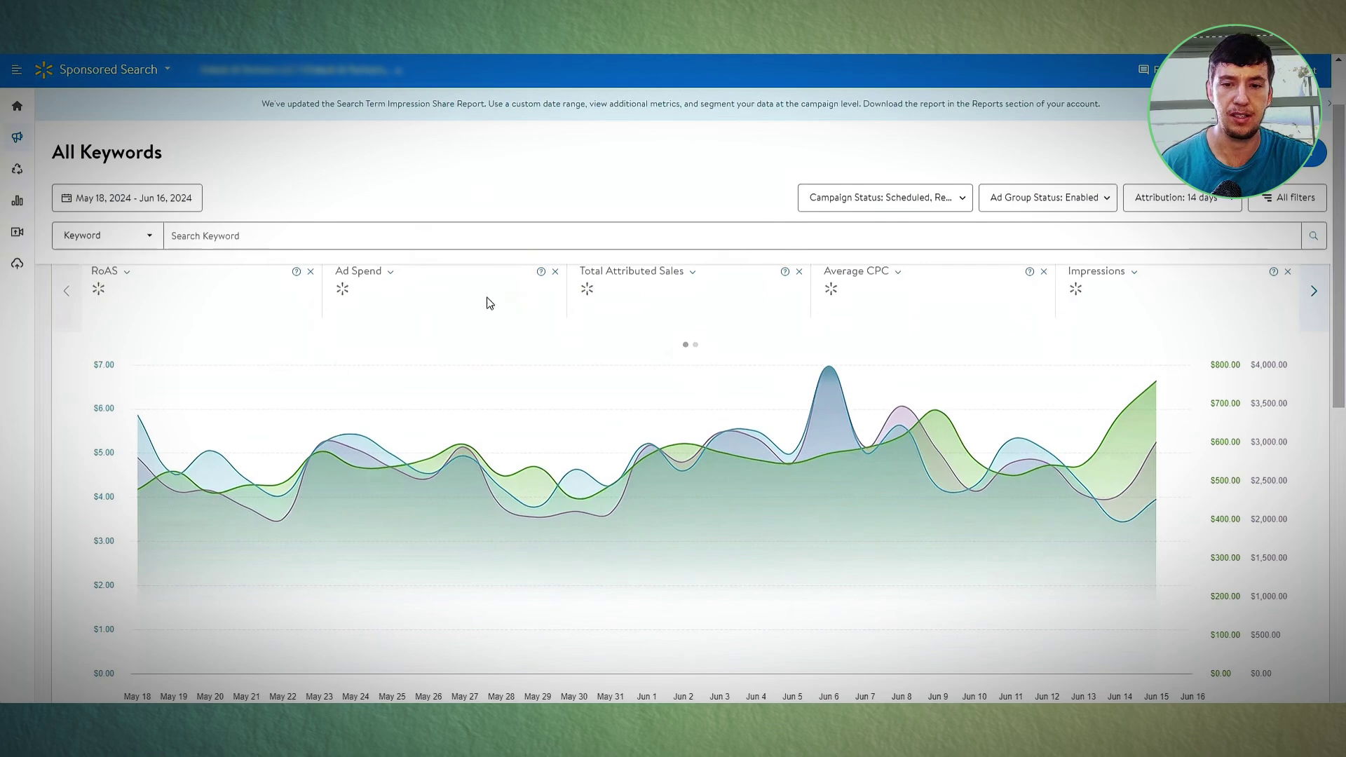
pyautogui.scroll(-5, 750, 316)
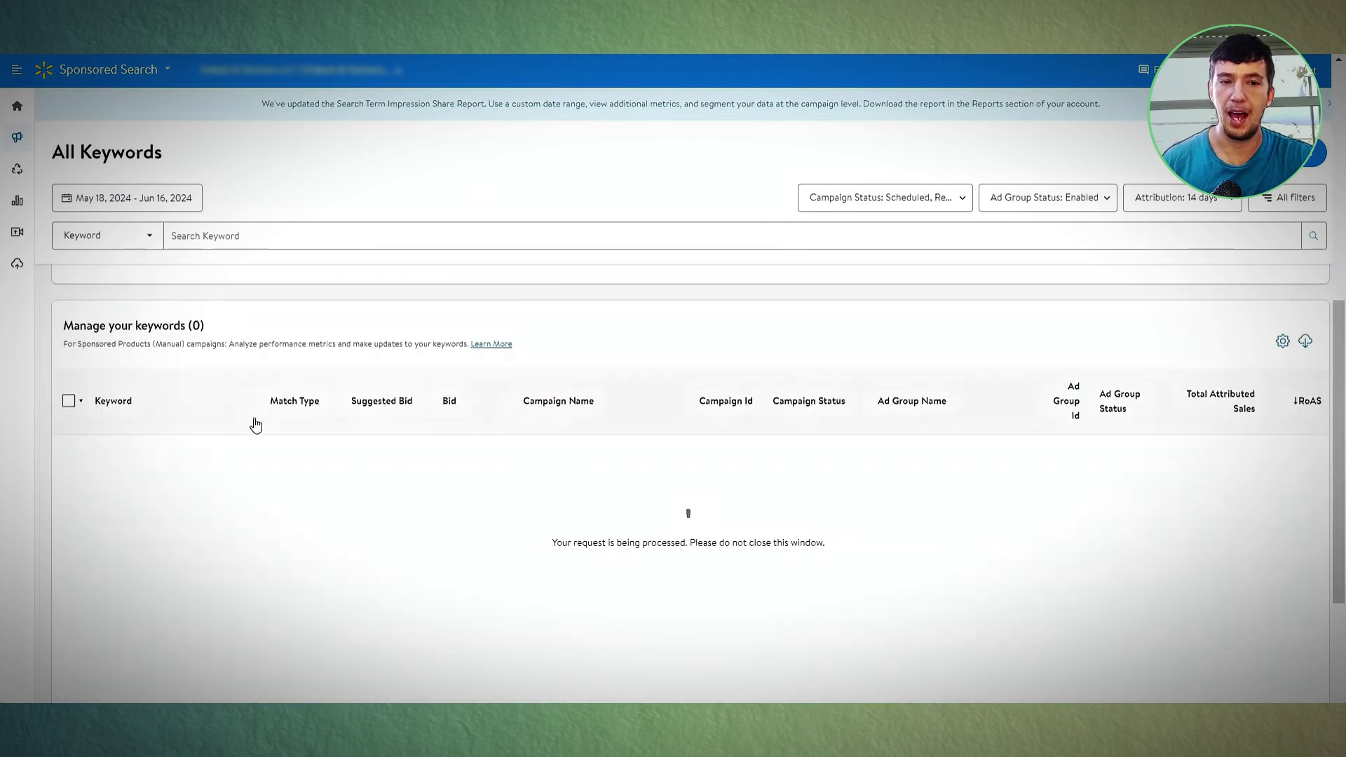
pyautogui.scroll(5, 1297, 191)
# Filter the keywords by performance to those with a RoAS lesser than 2.
pyautogui.click(1288, 200)
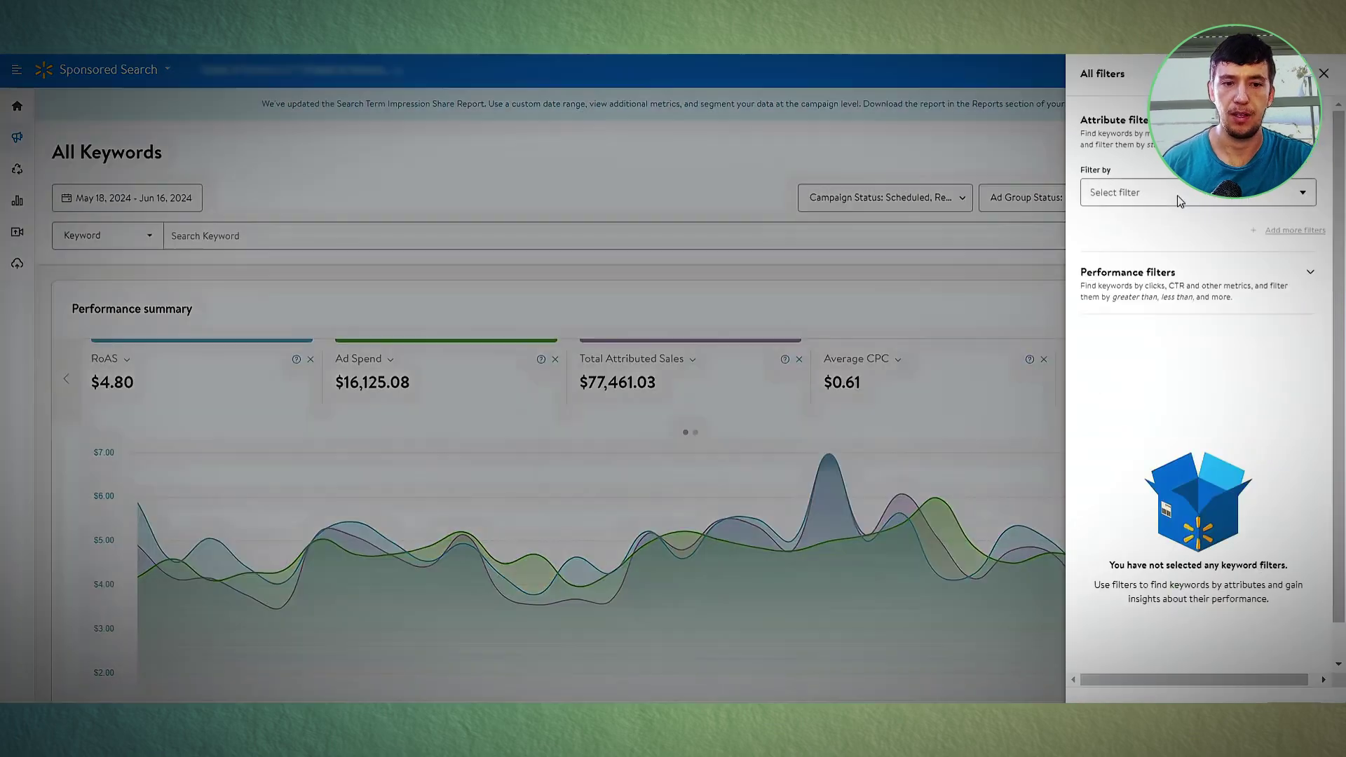
pyautogui.click(1207, 287)
pyautogui.click(1171, 344)
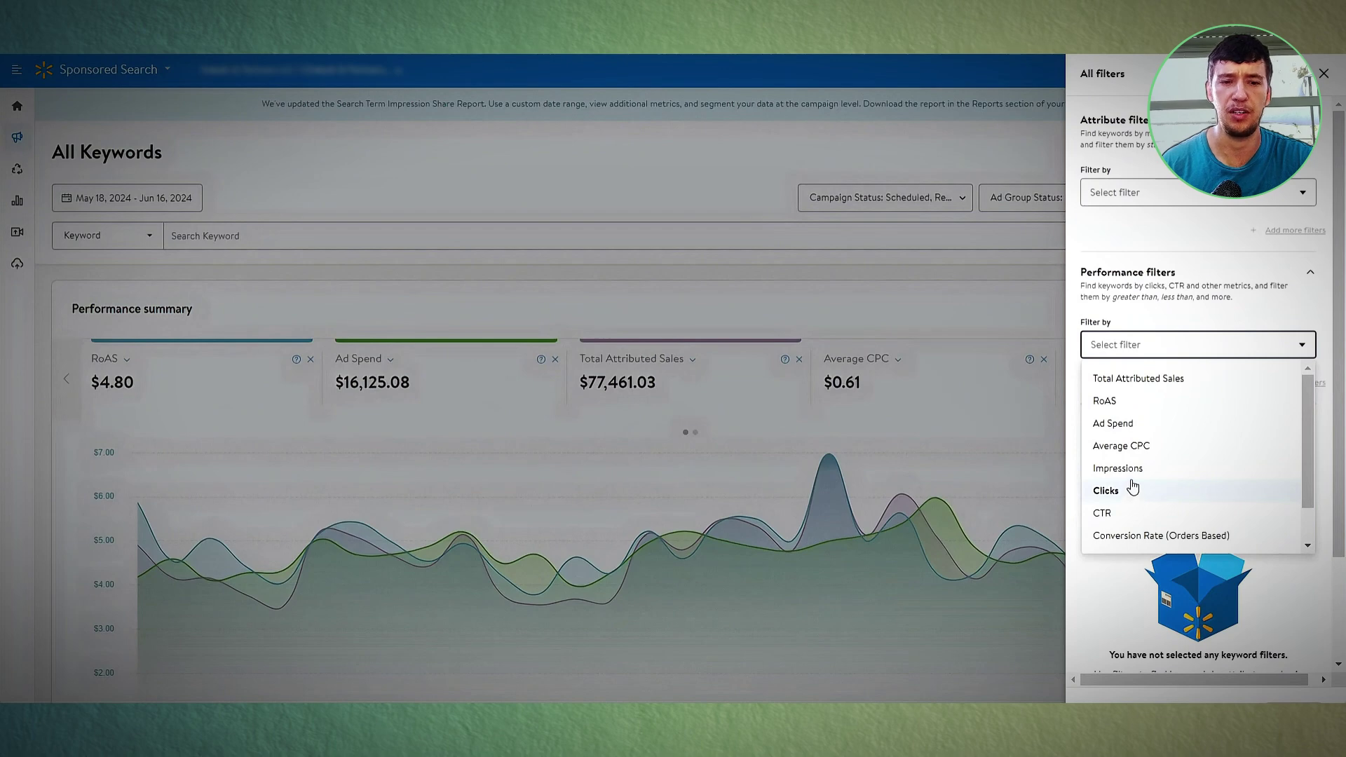
pyautogui.click(1156, 403)
pyautogui.click(1152, 414)
pyautogui.click(1150, 450)
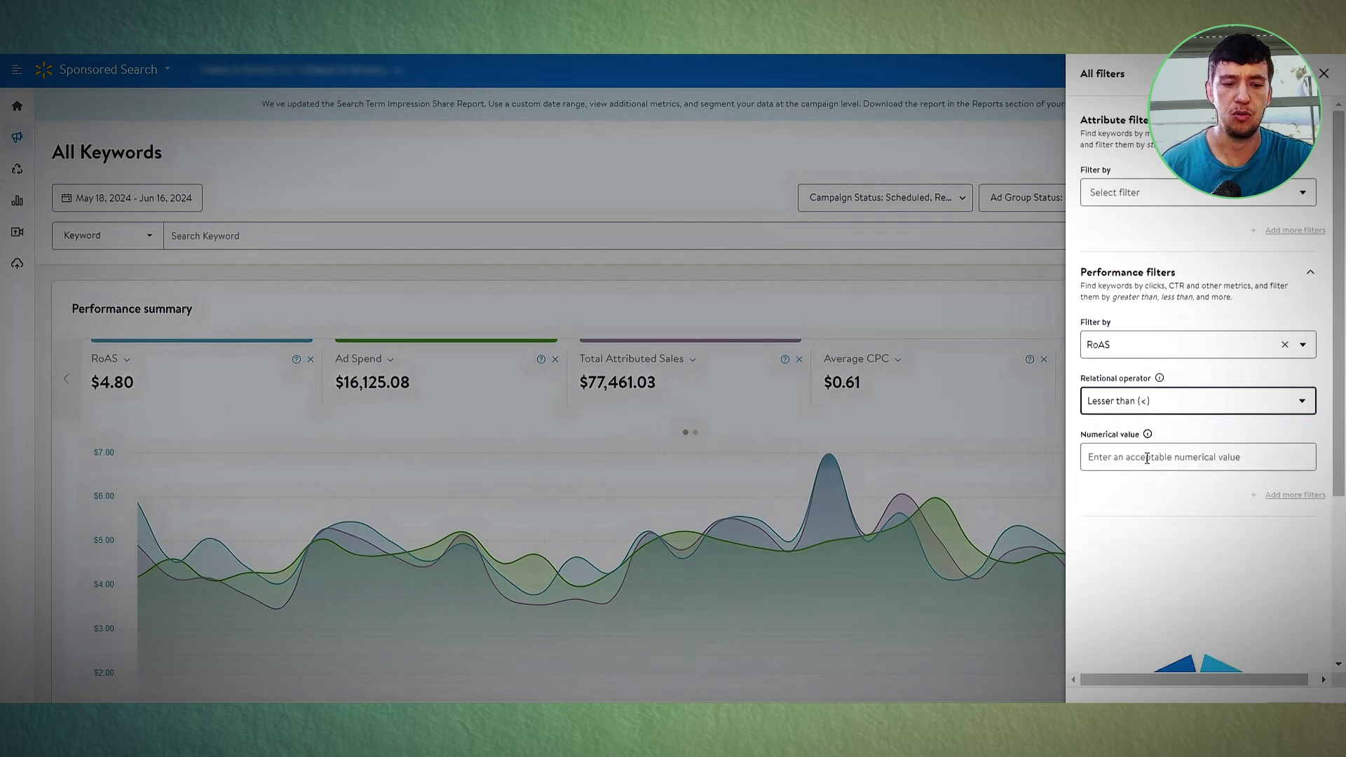
pyautogui.write('2')
pyautogui.press('Return')
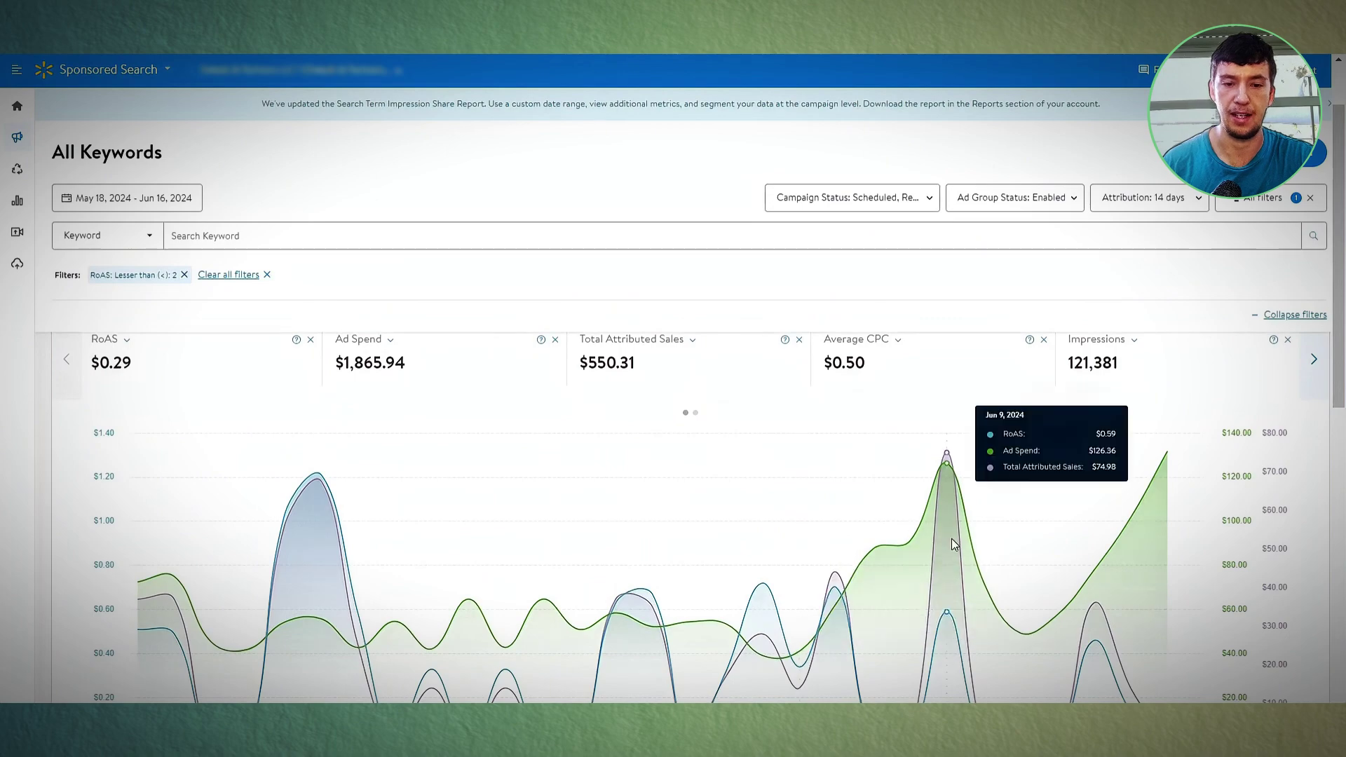
# Select all listed rows of the filtered keyword table and view the available bid adjustments.
pyautogui.scroll(-5, 390, 384)
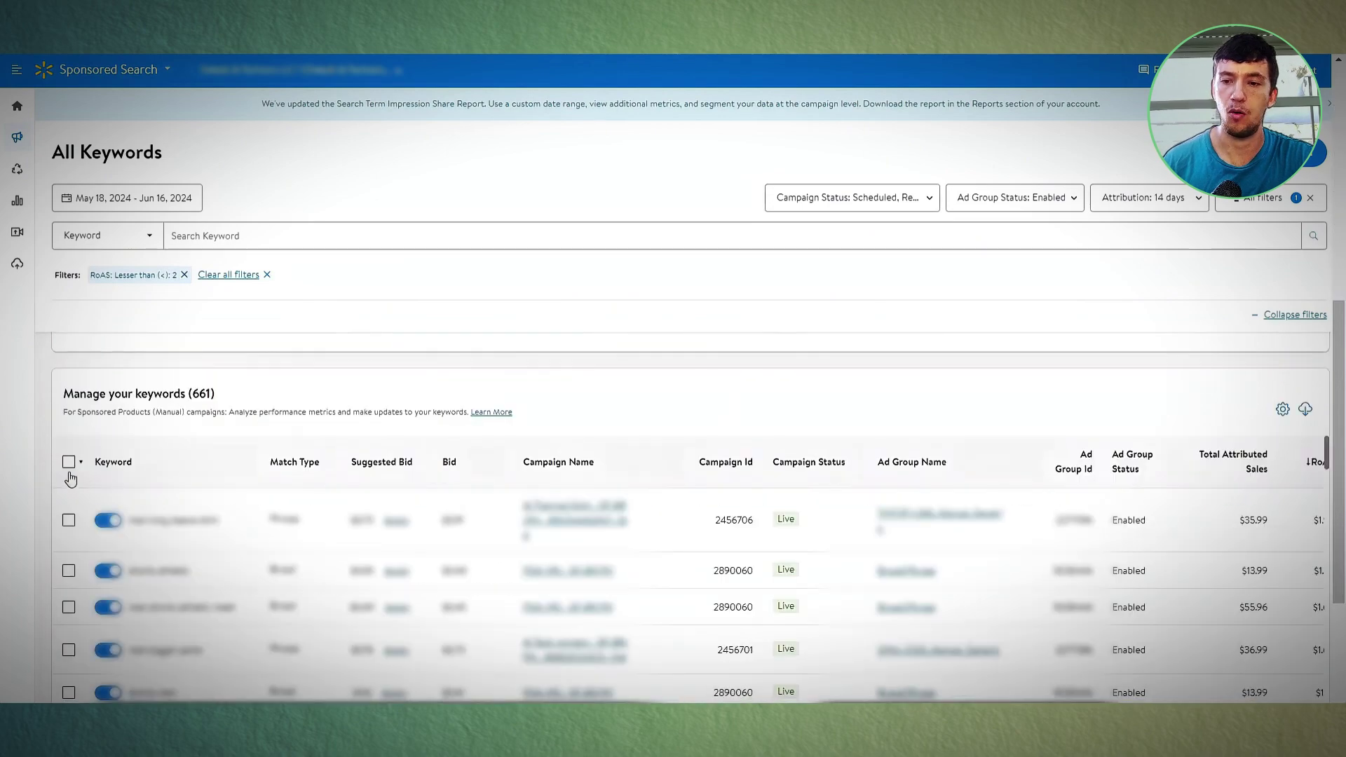
pyautogui.click(68, 462)
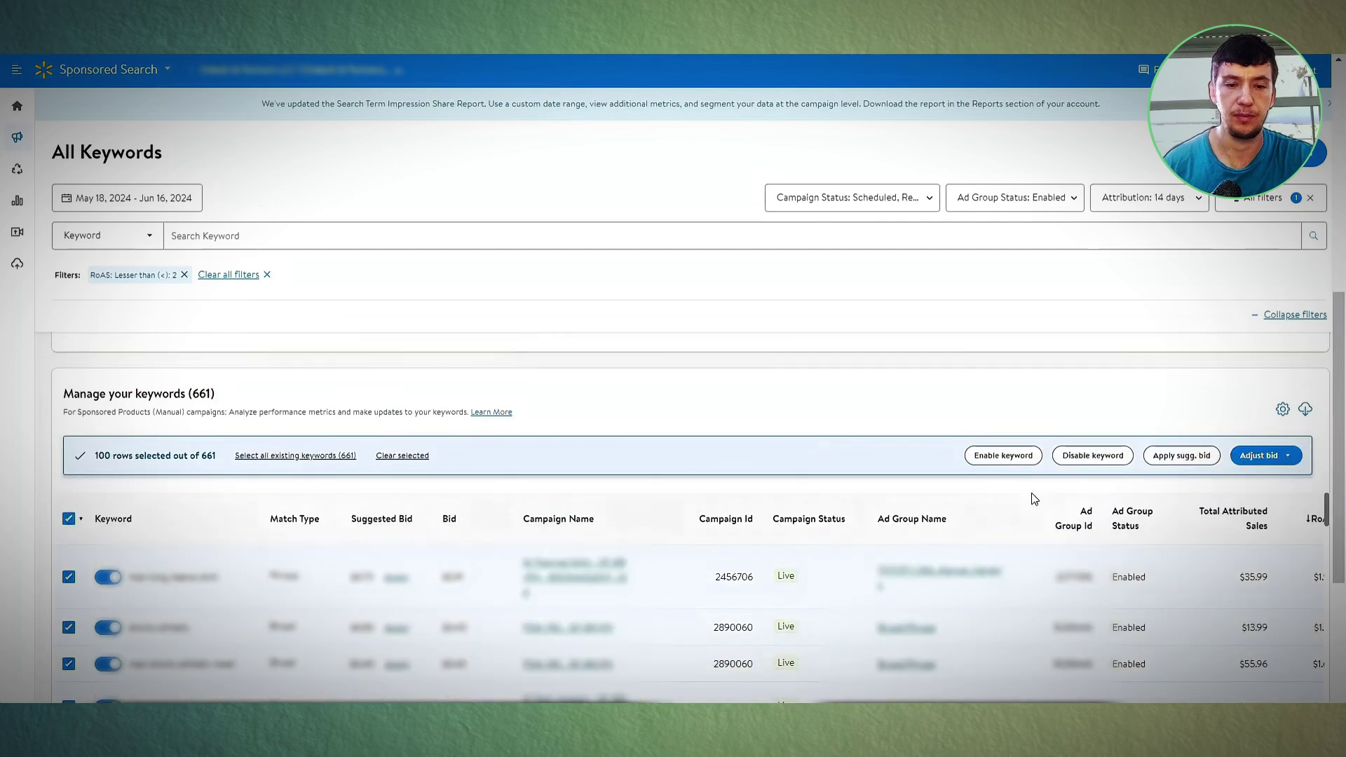
pyautogui.click(1261, 455)
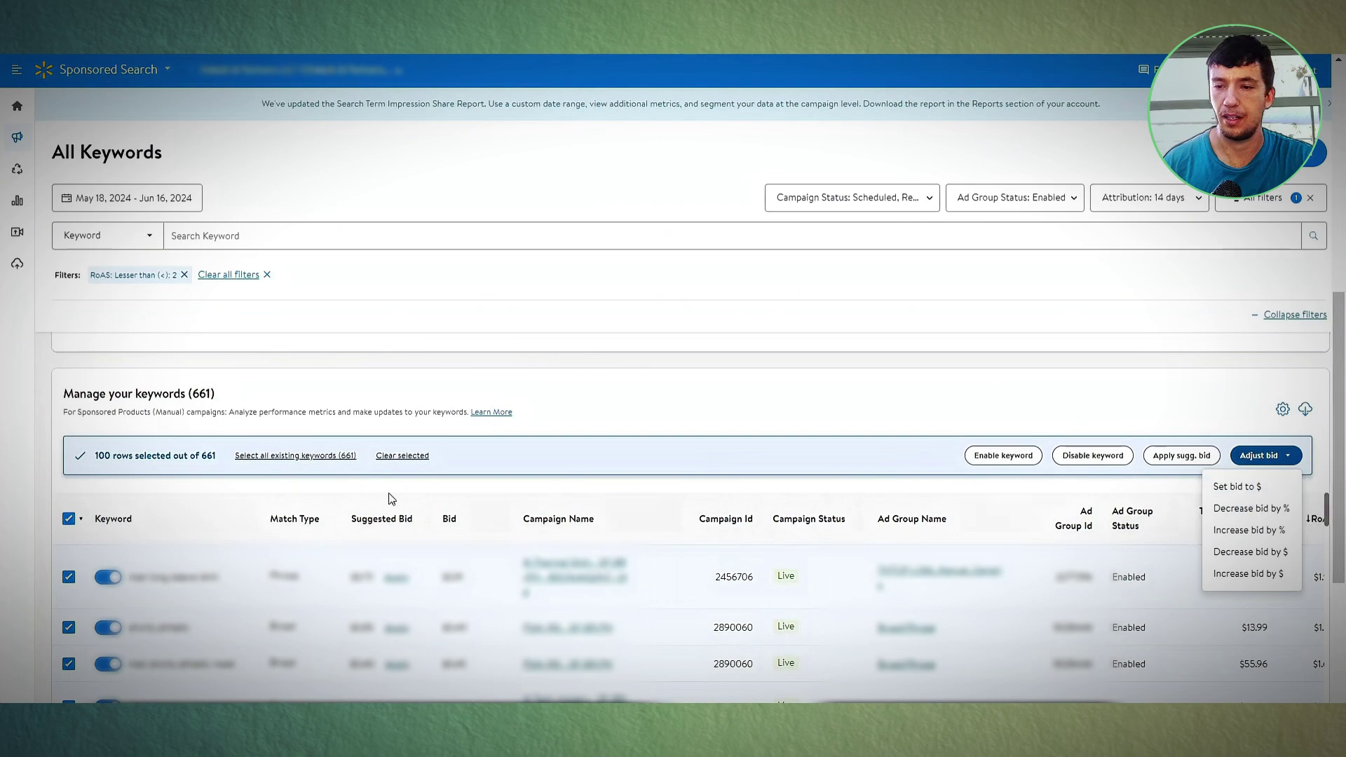
pyautogui.moveTo(91, 460); pyautogui.dragTo(235, 460)
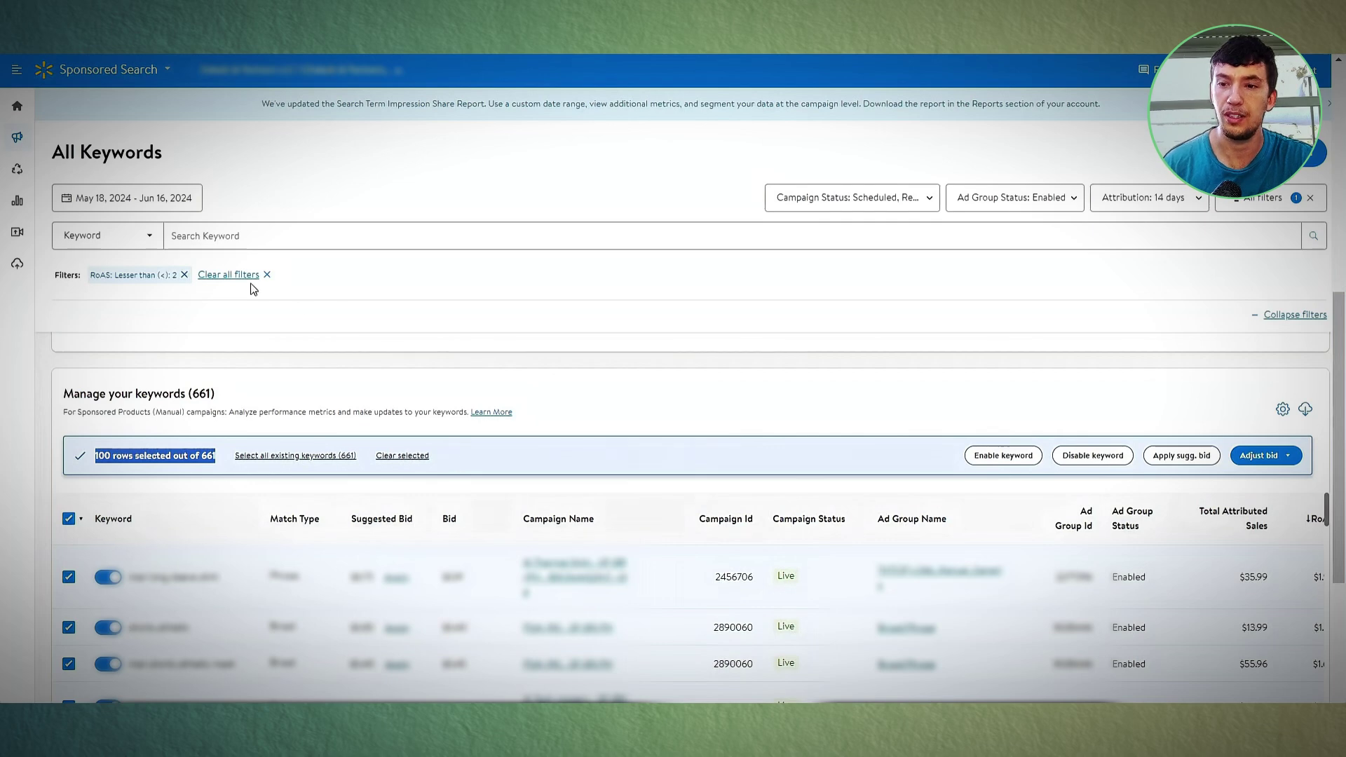
# View the date range choices for the keyword data and close them without a change.
pyautogui.click(127, 198)
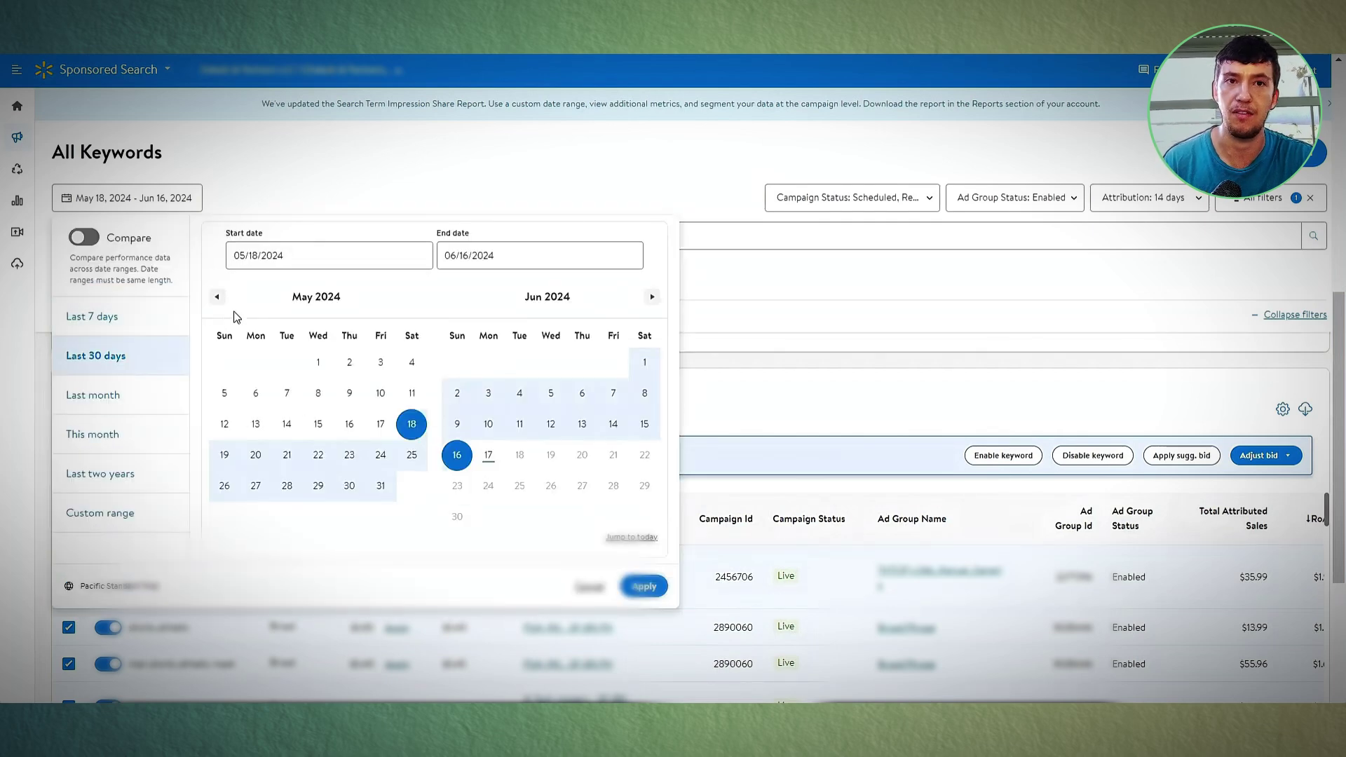
pyautogui.click(820, 299)
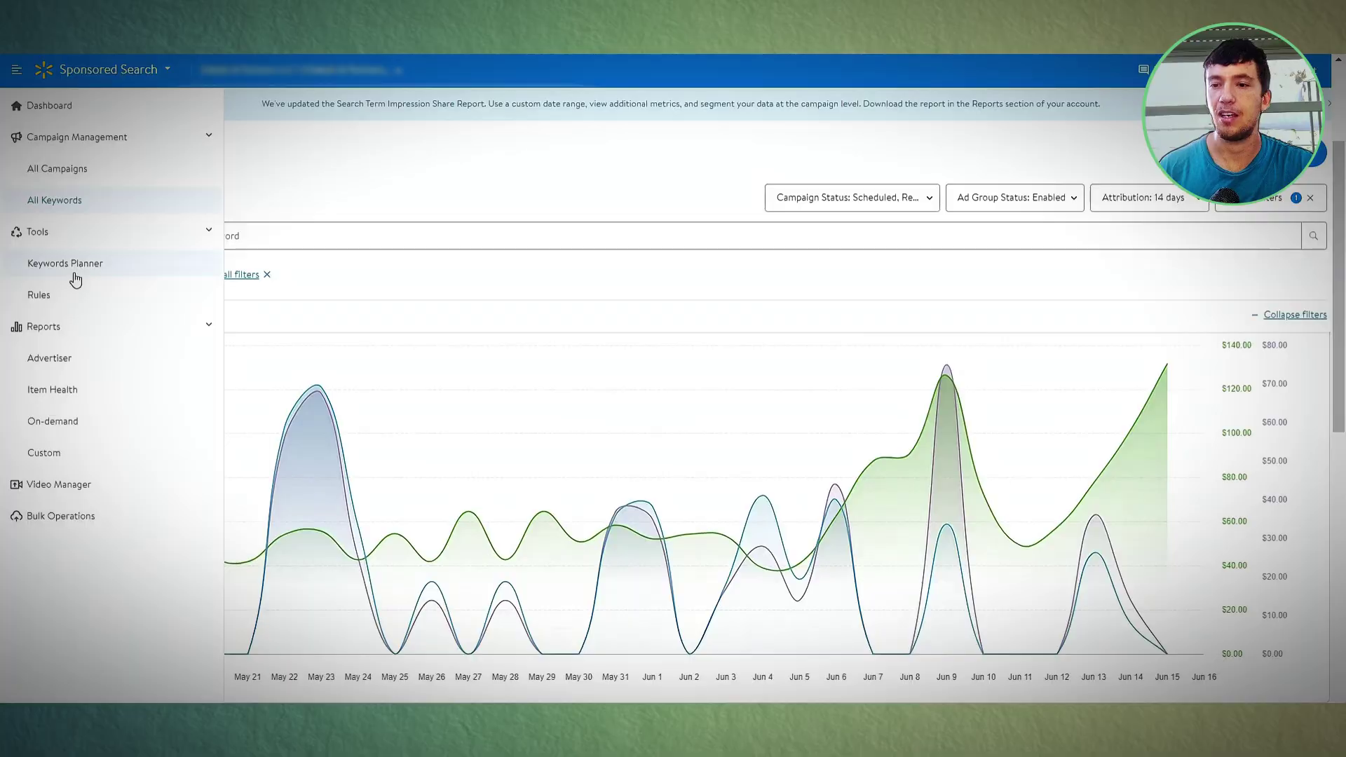
# Open the Keywords Planner tool.
pyautogui.click(77, 264)
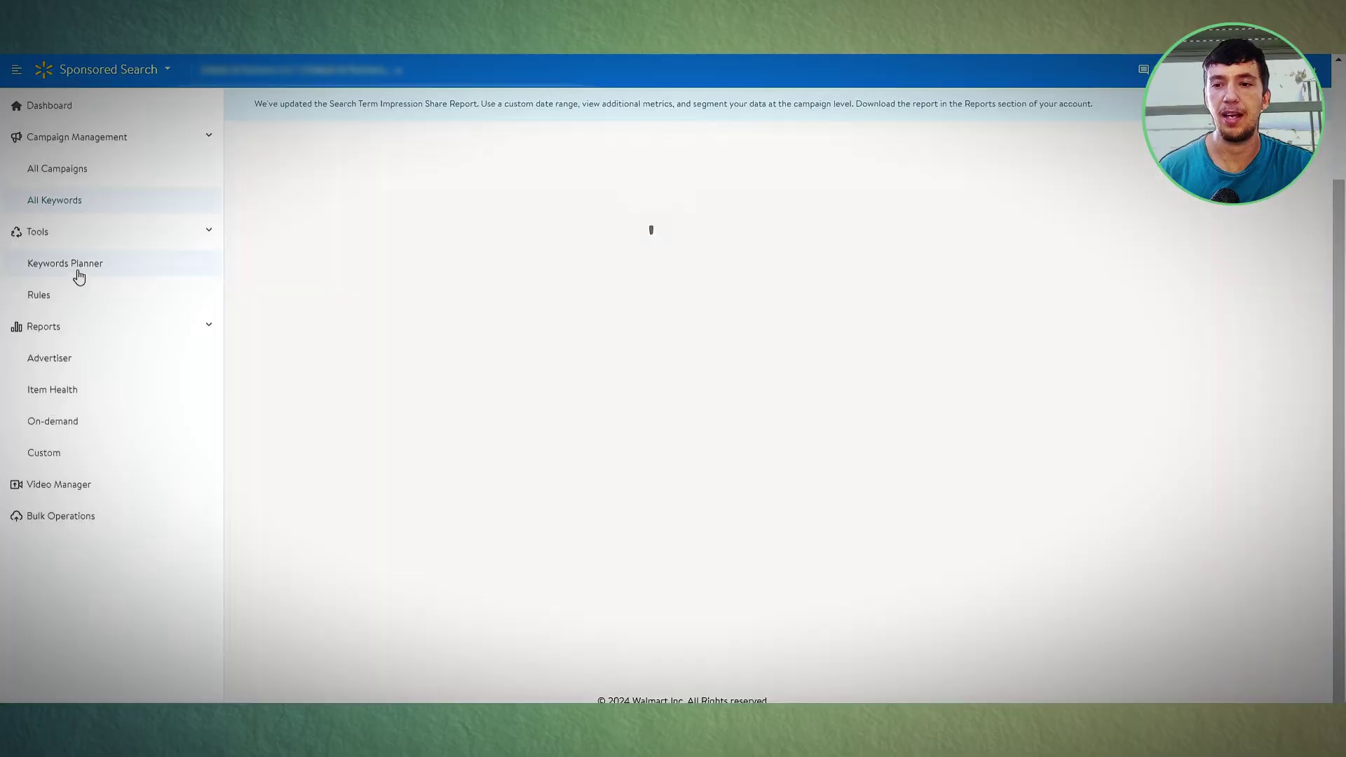
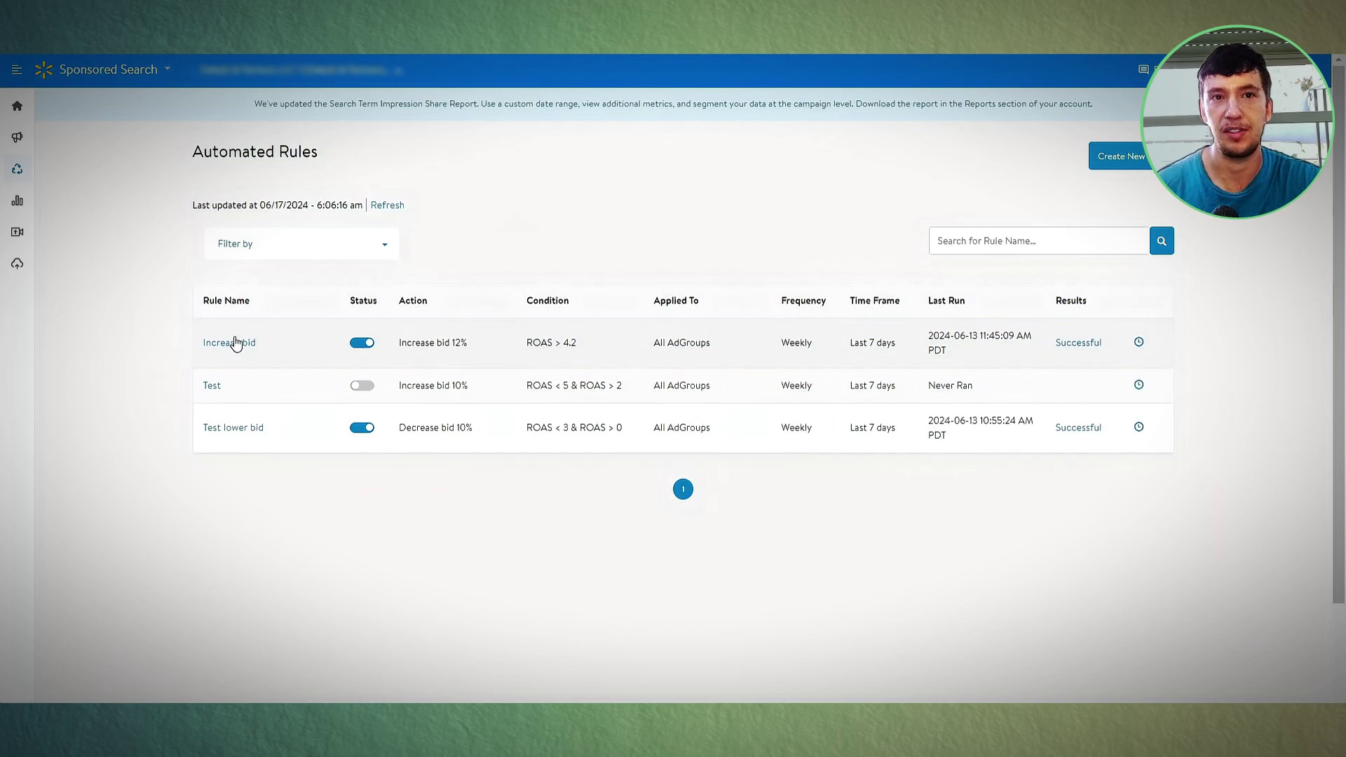
# Open the "Increase bid" automated rule and examine its name, action type and measurement choices, increase value and maximum bid.
pyautogui.click(235, 343)
pyautogui.moveTo(277, 191); pyautogui.dragTo(165, 193)
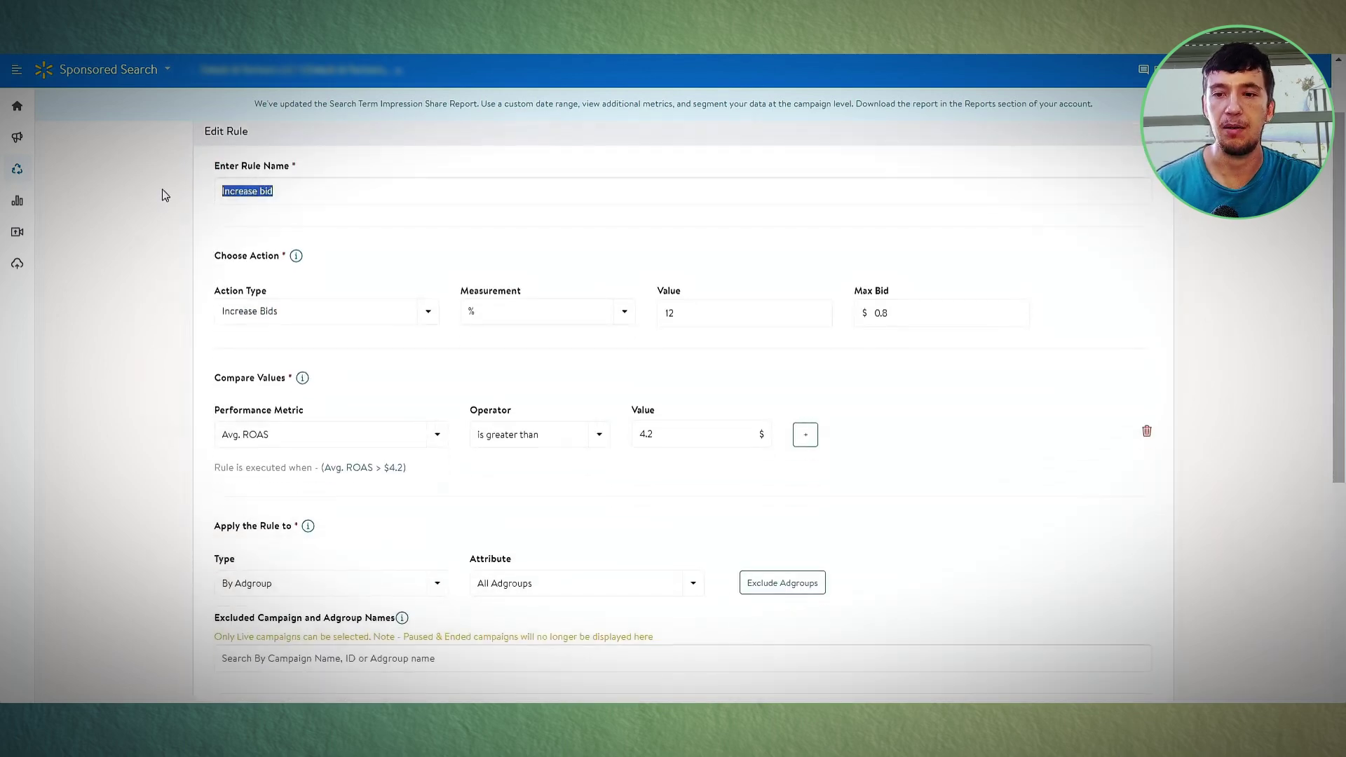
pyautogui.click(283, 319)
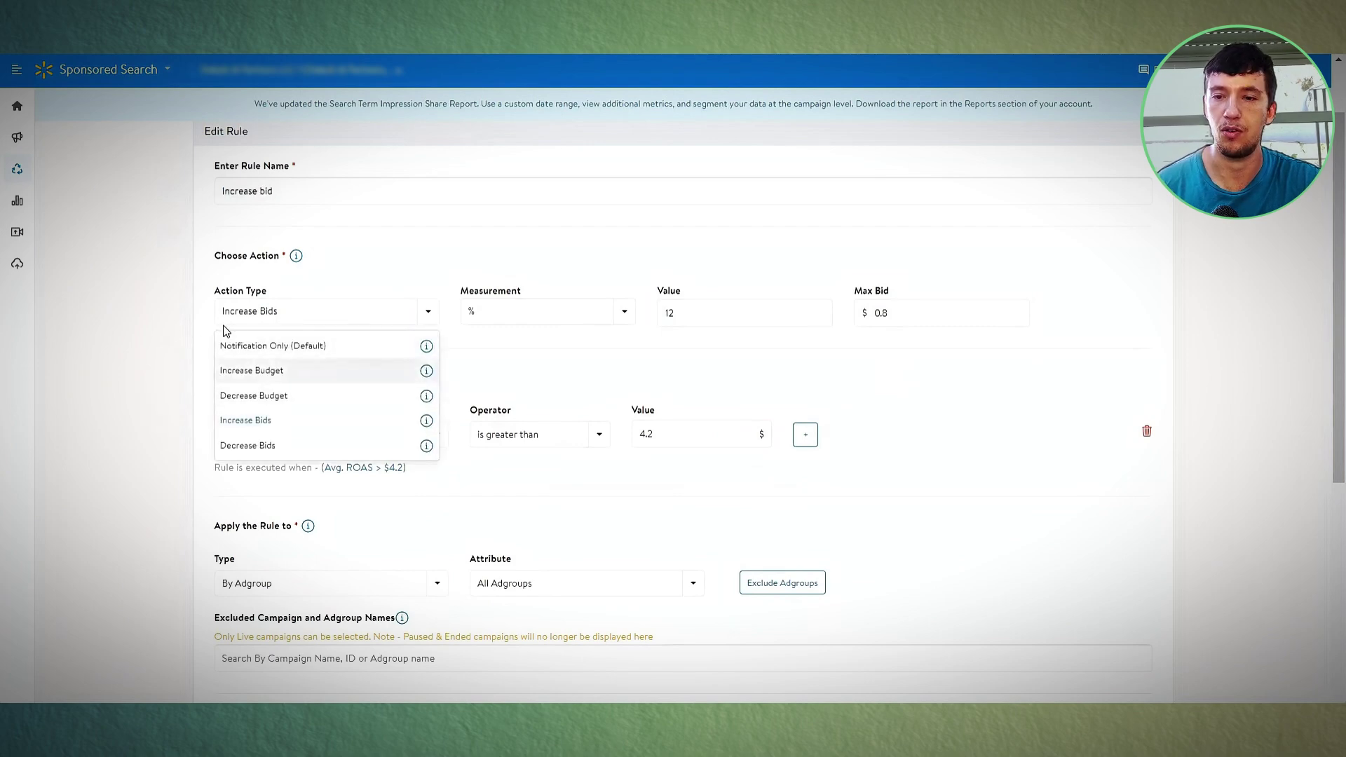
pyautogui.click(525, 319)
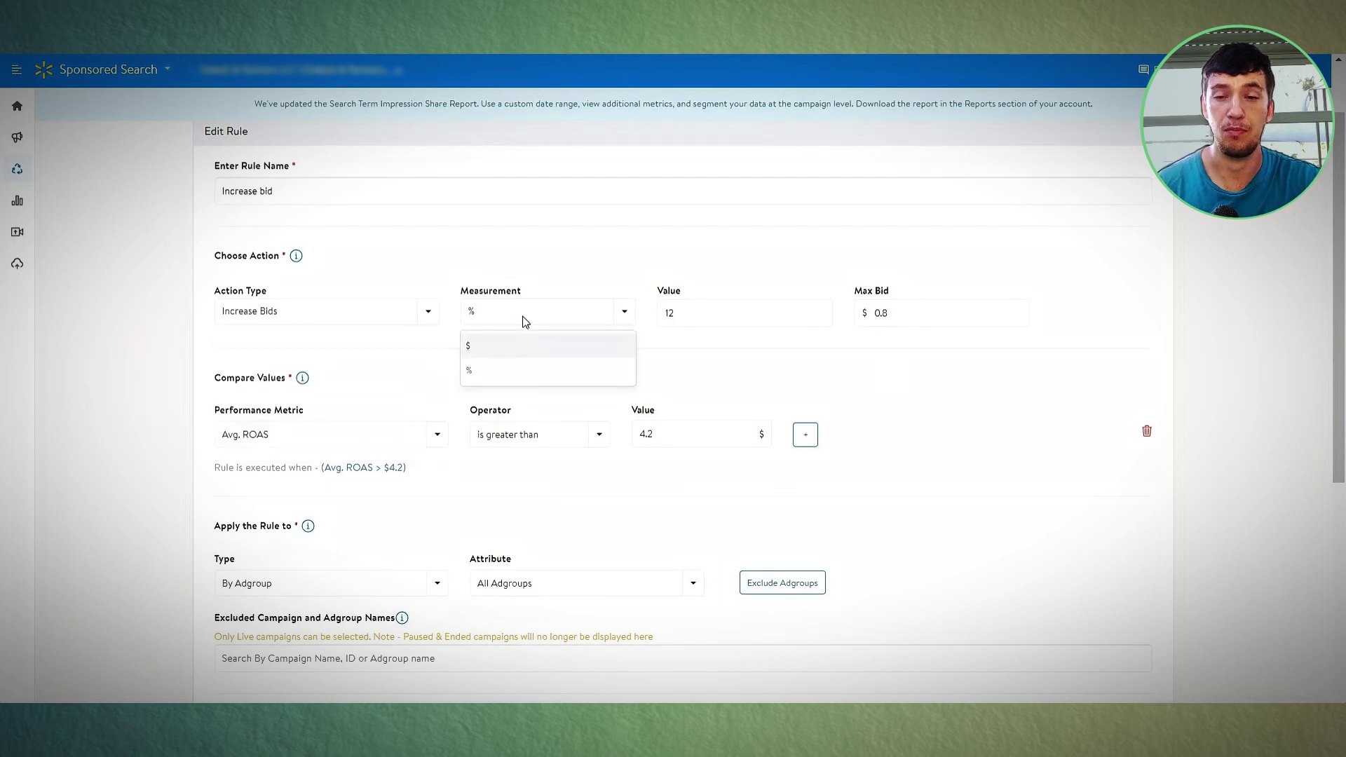
pyautogui.click(691, 308)
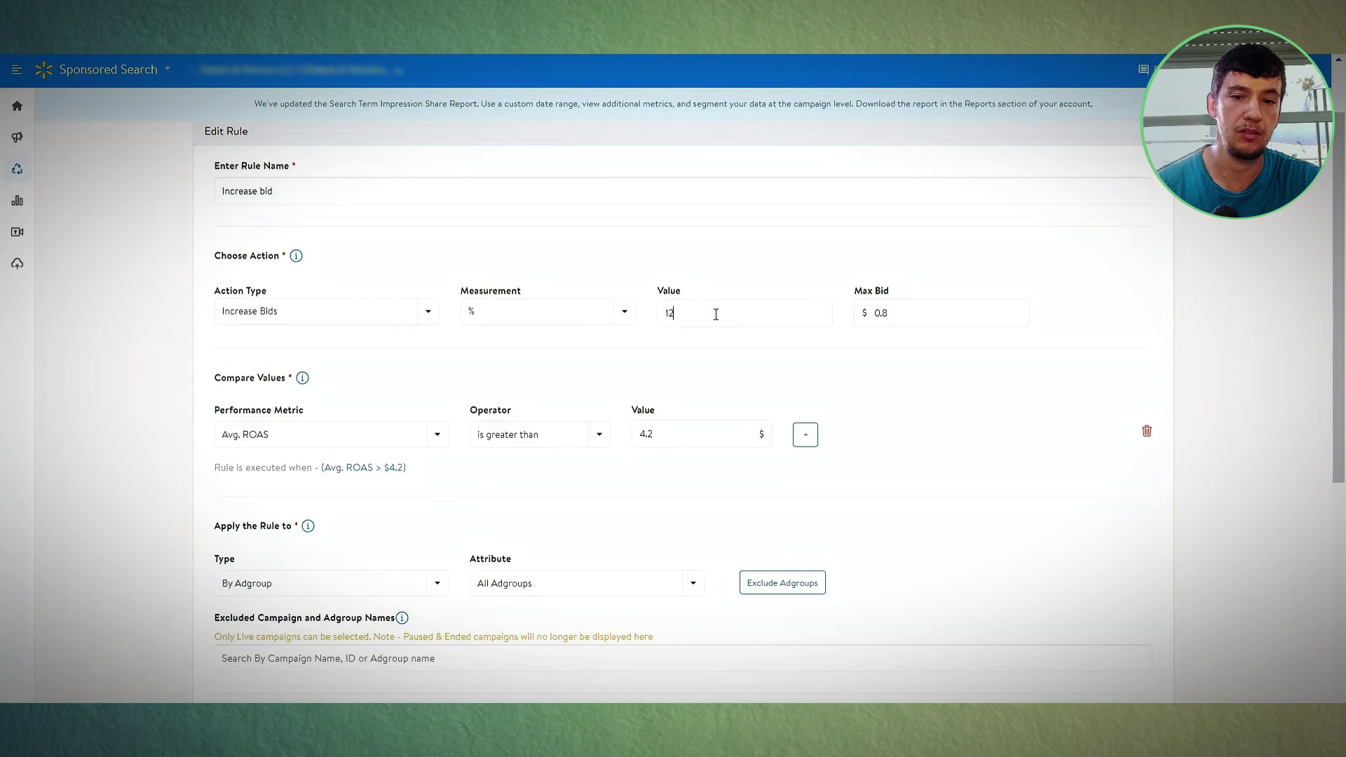
pyautogui.moveTo(888, 313); pyautogui.dragTo(868, 314)
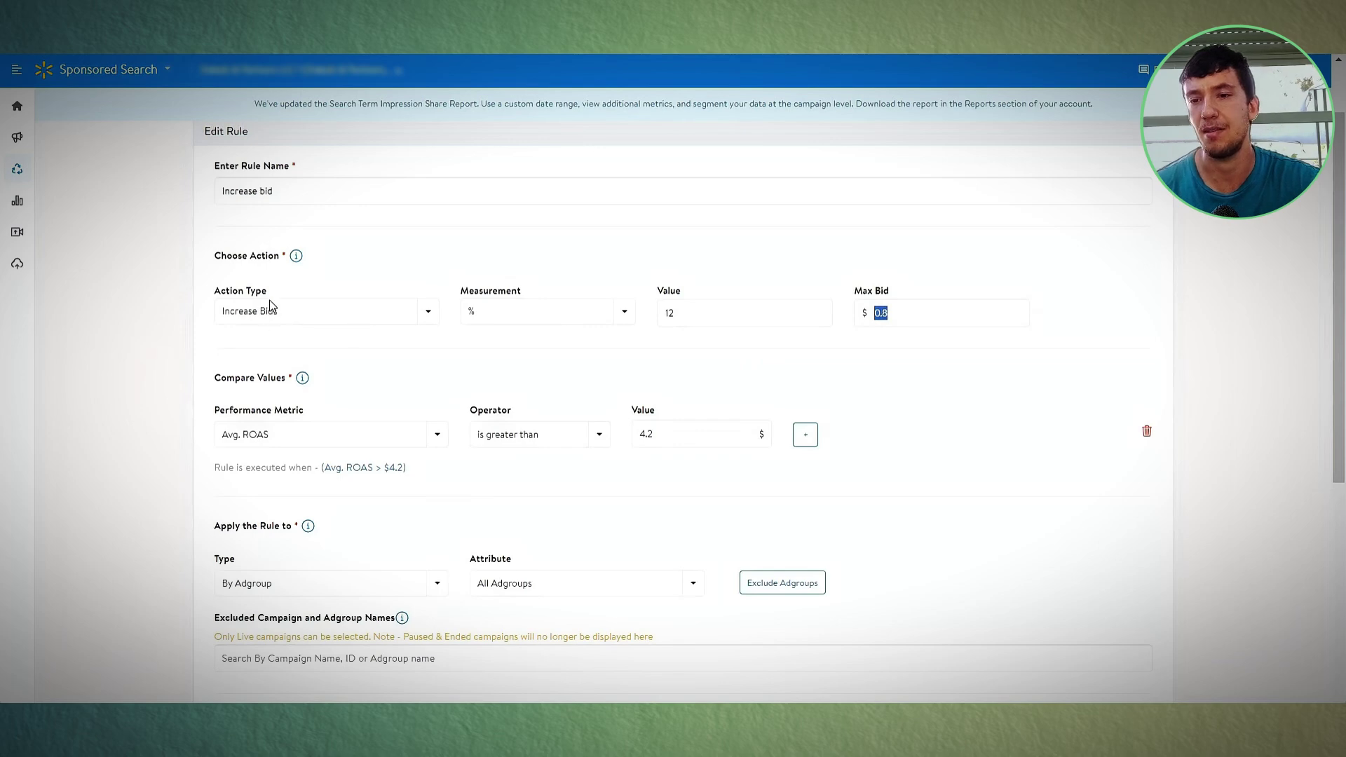
pyautogui.moveTo(298, 264)
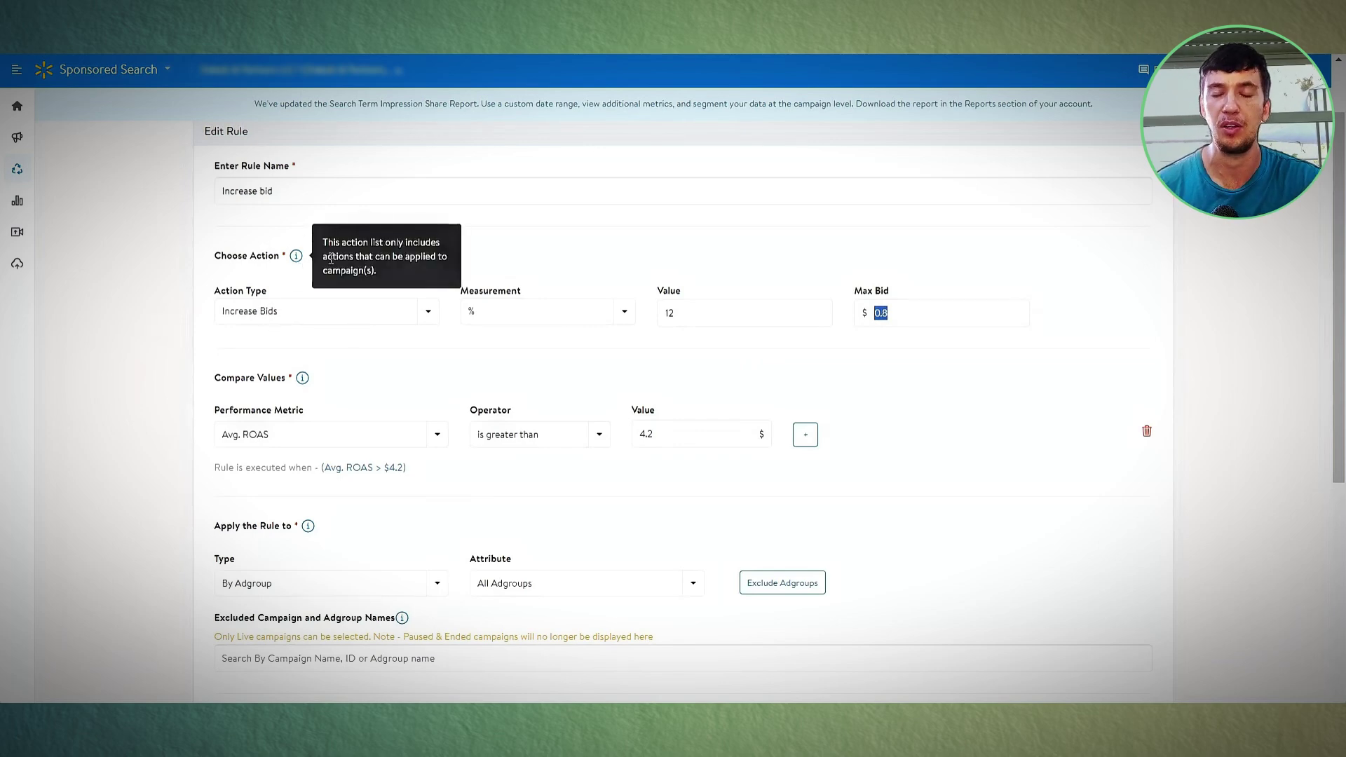
# View the performance metrics available for the rule's condition and keep Avg. ROAS selected.
pyautogui.scroll(-1, 322, 302)
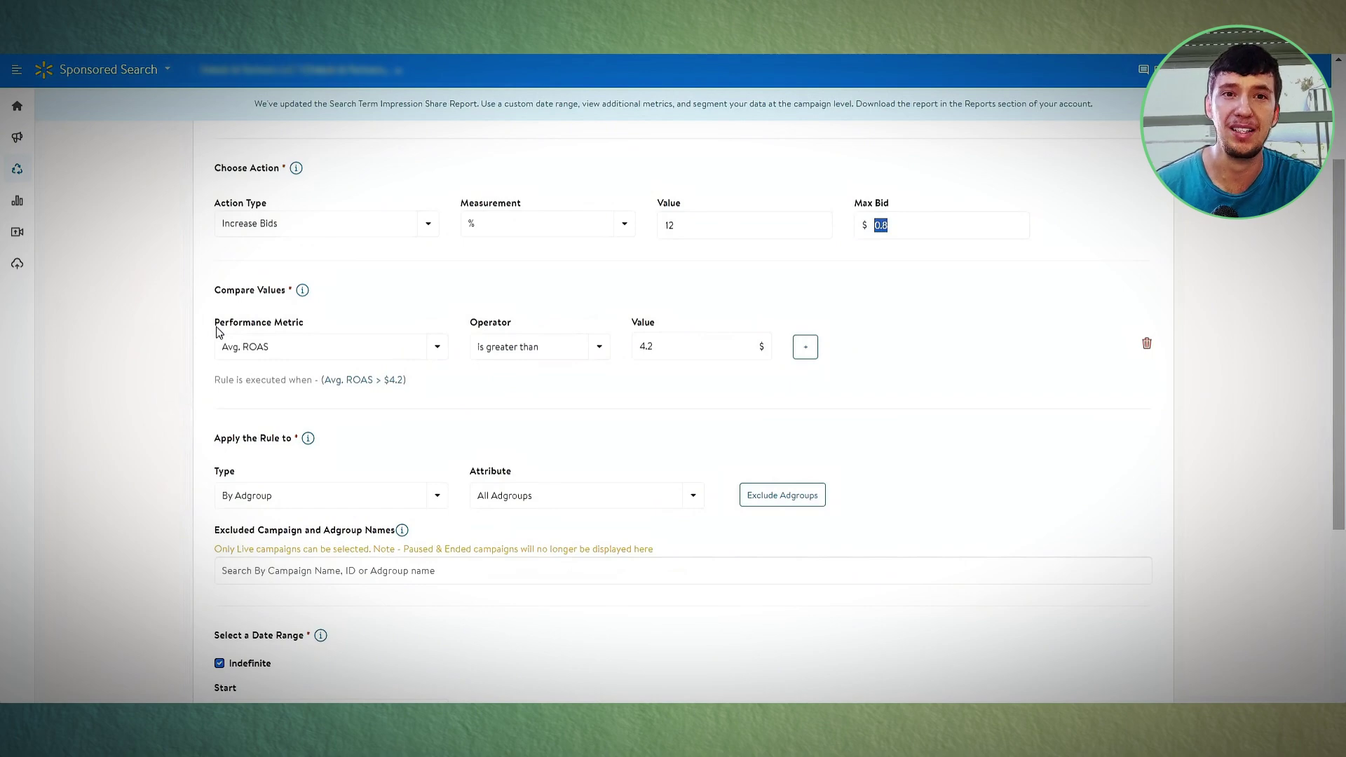
pyautogui.click(273, 354)
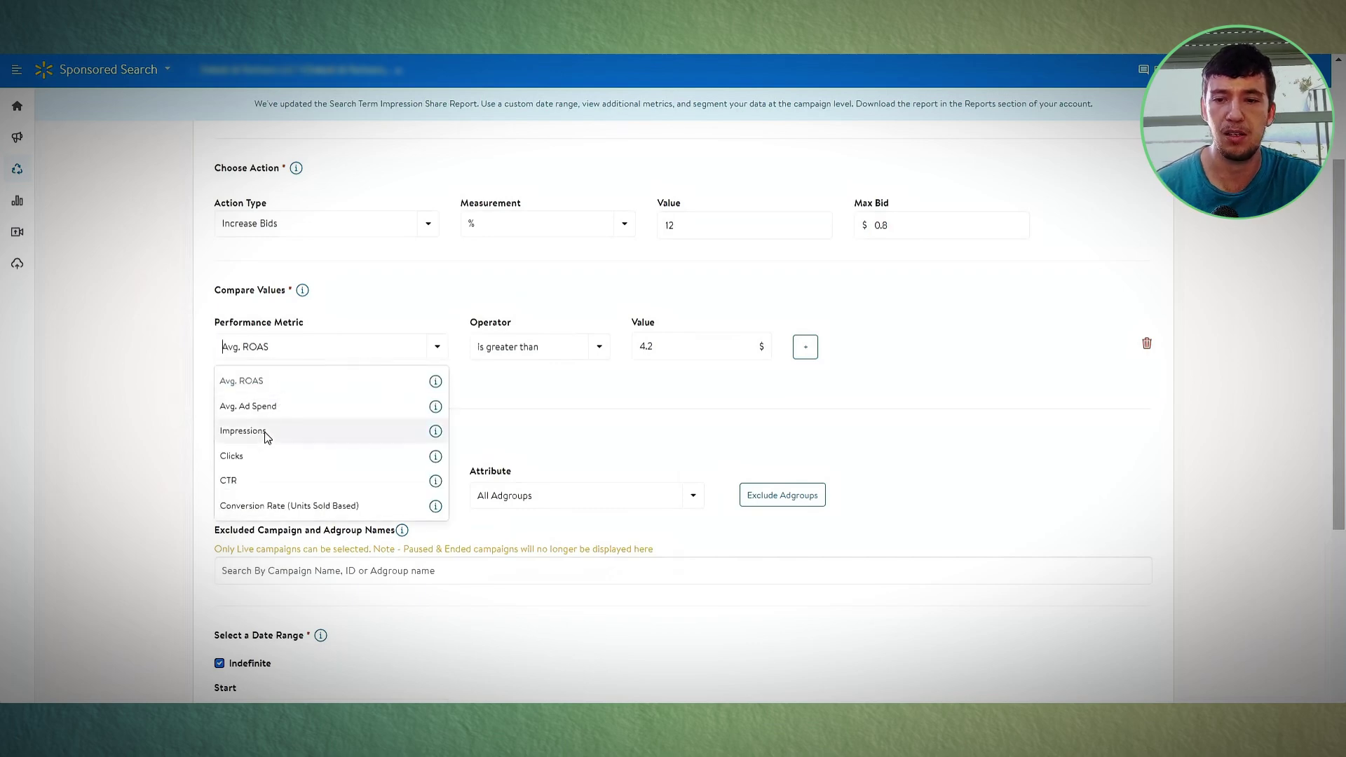
pyautogui.click(264, 387)
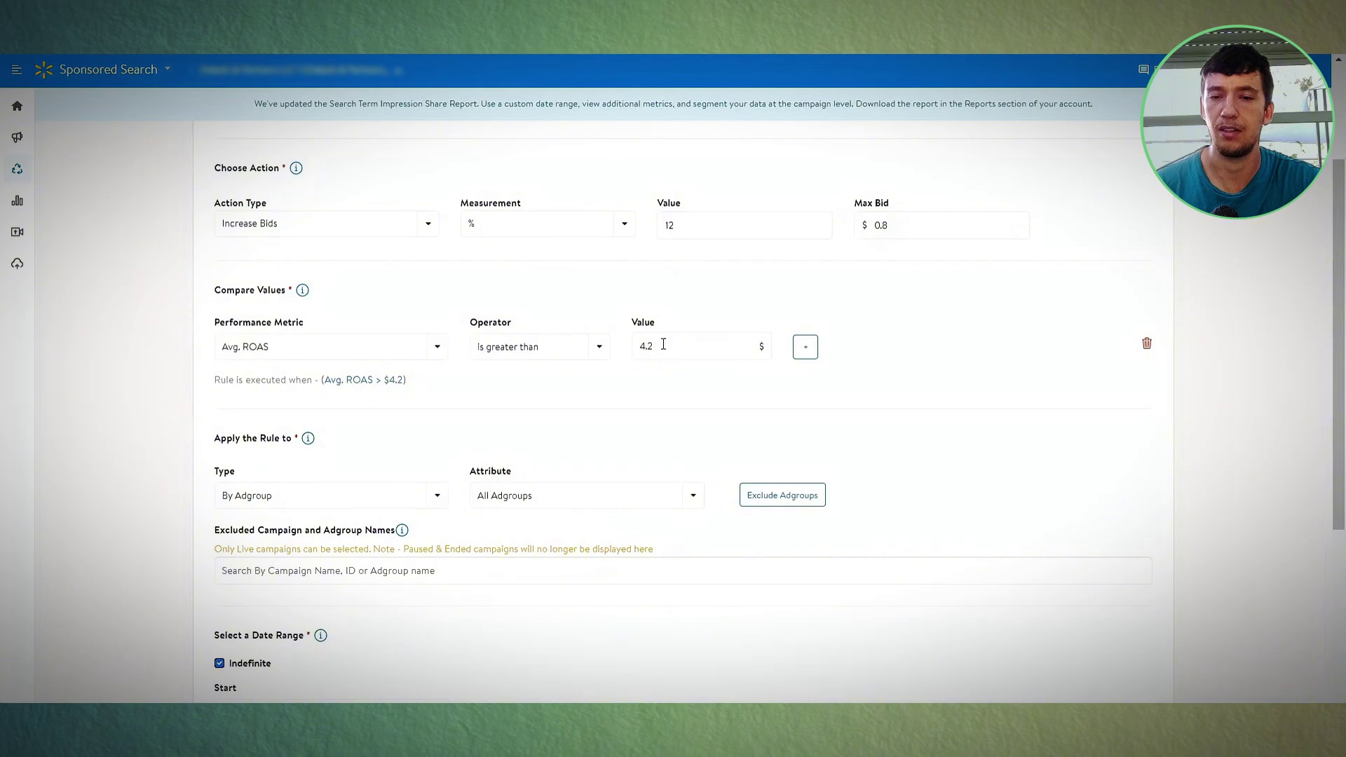
# Look through the rule's ad group scope, exclusions, date range, comparison period, occurrence and notification settings.
pyautogui.scroll(-1, 664, 345)
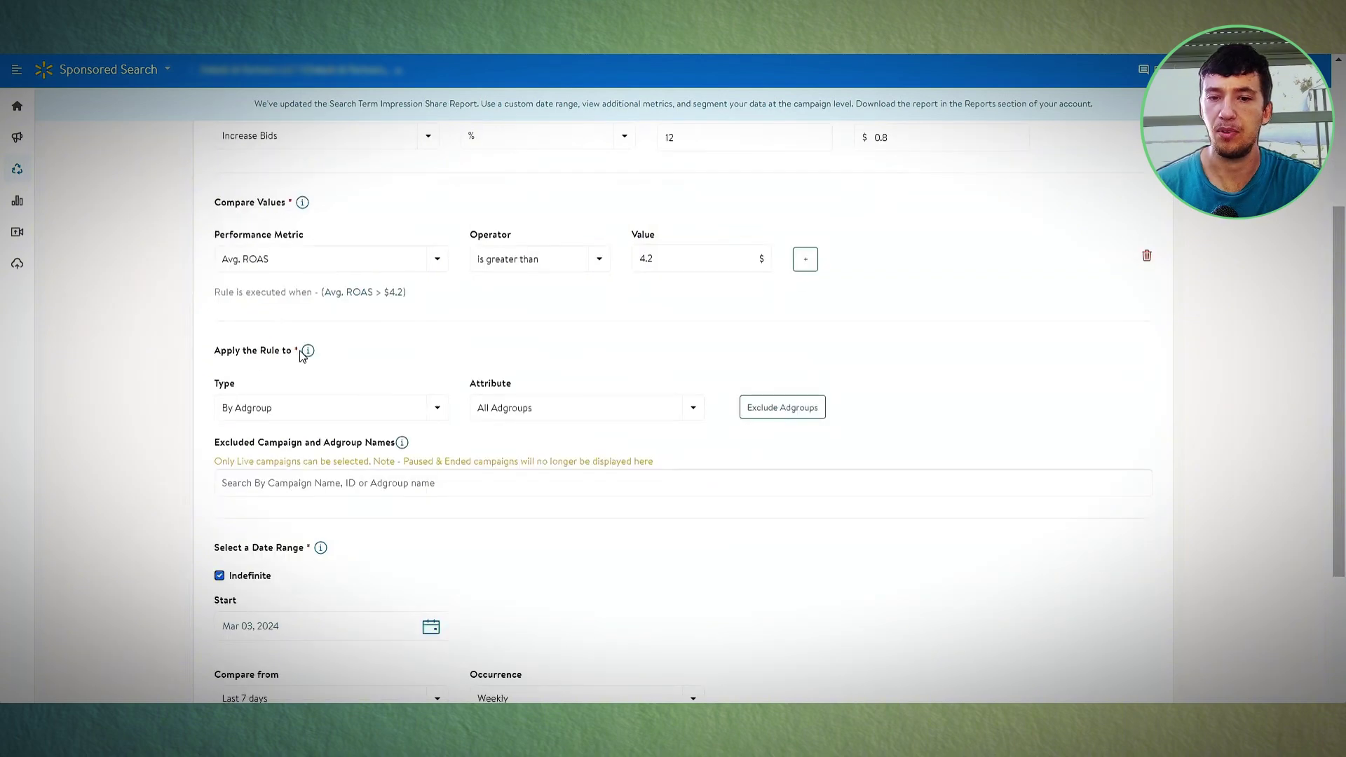
pyautogui.scroll(-1, 298, 363)
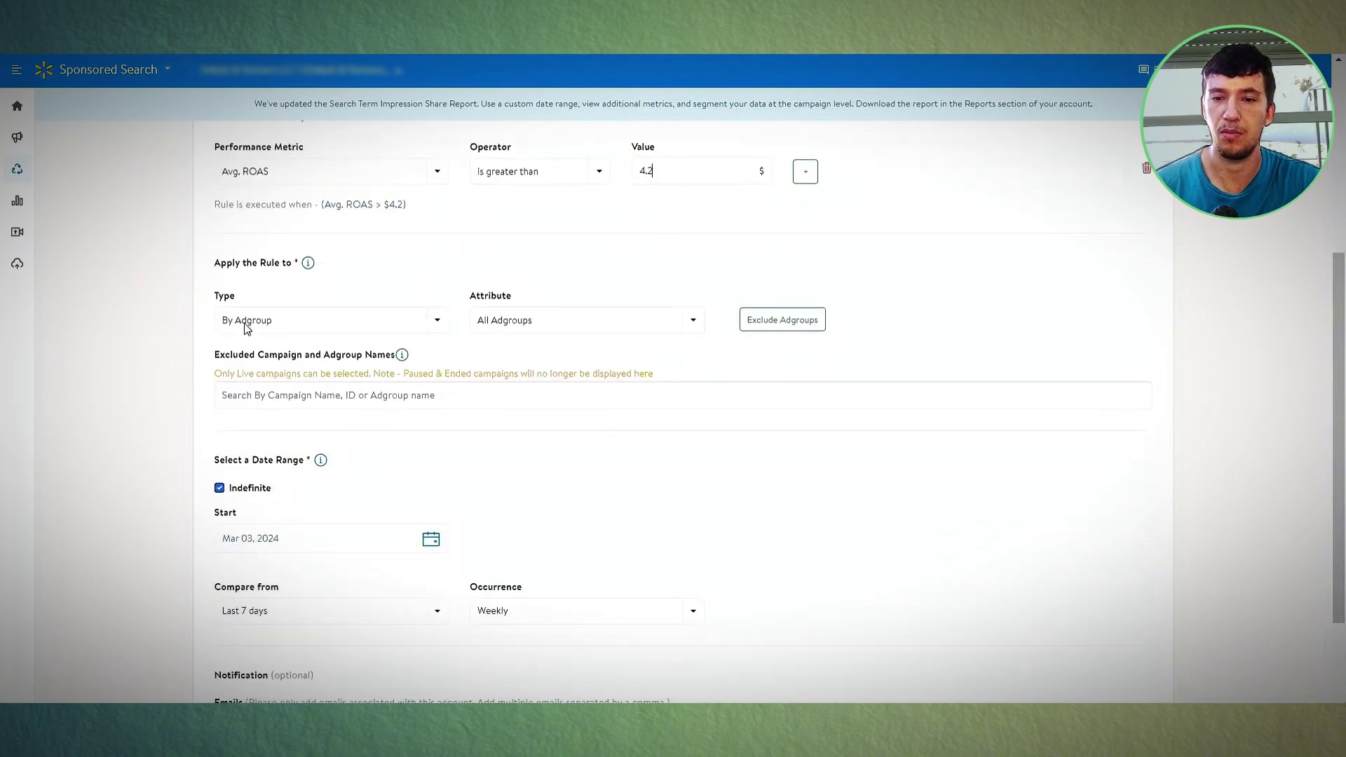
pyautogui.scroll(-1, 707, 346)
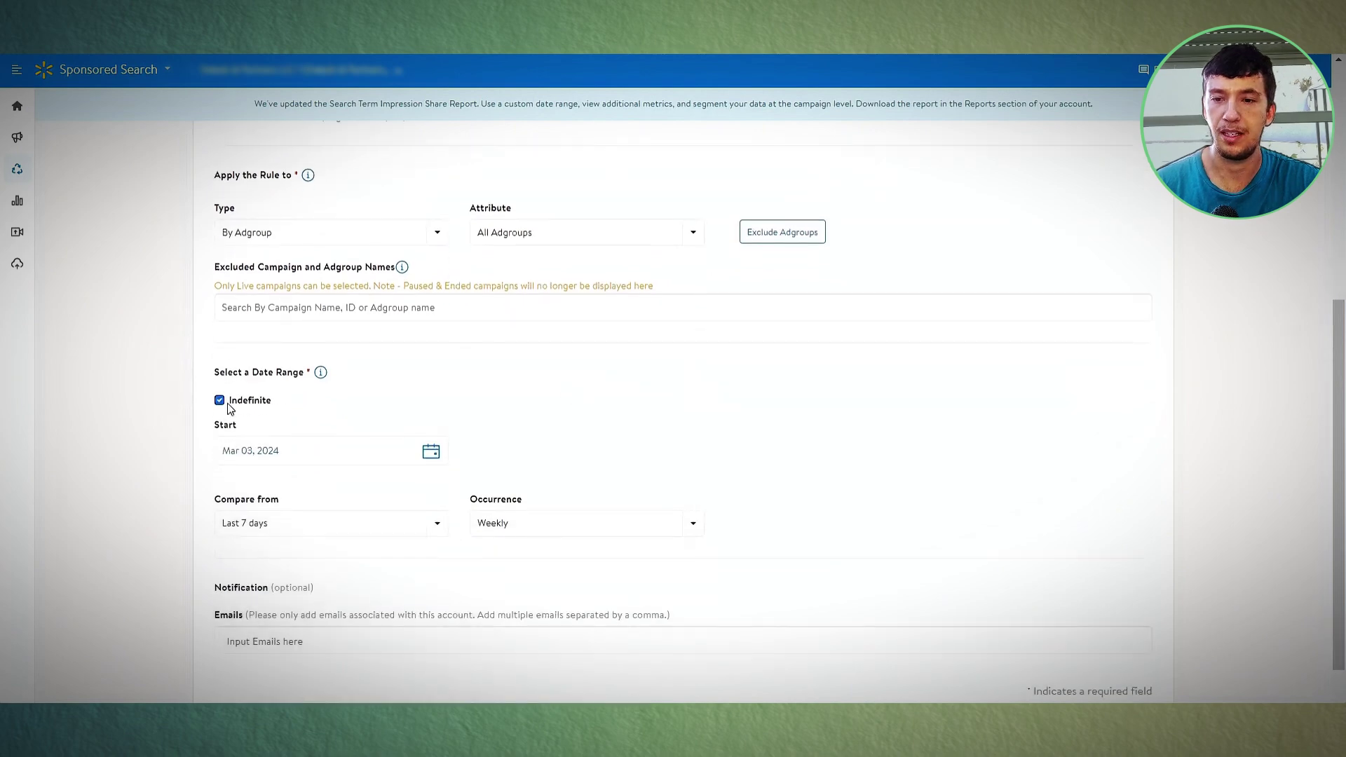
pyautogui.scroll(-1, 285, 396)
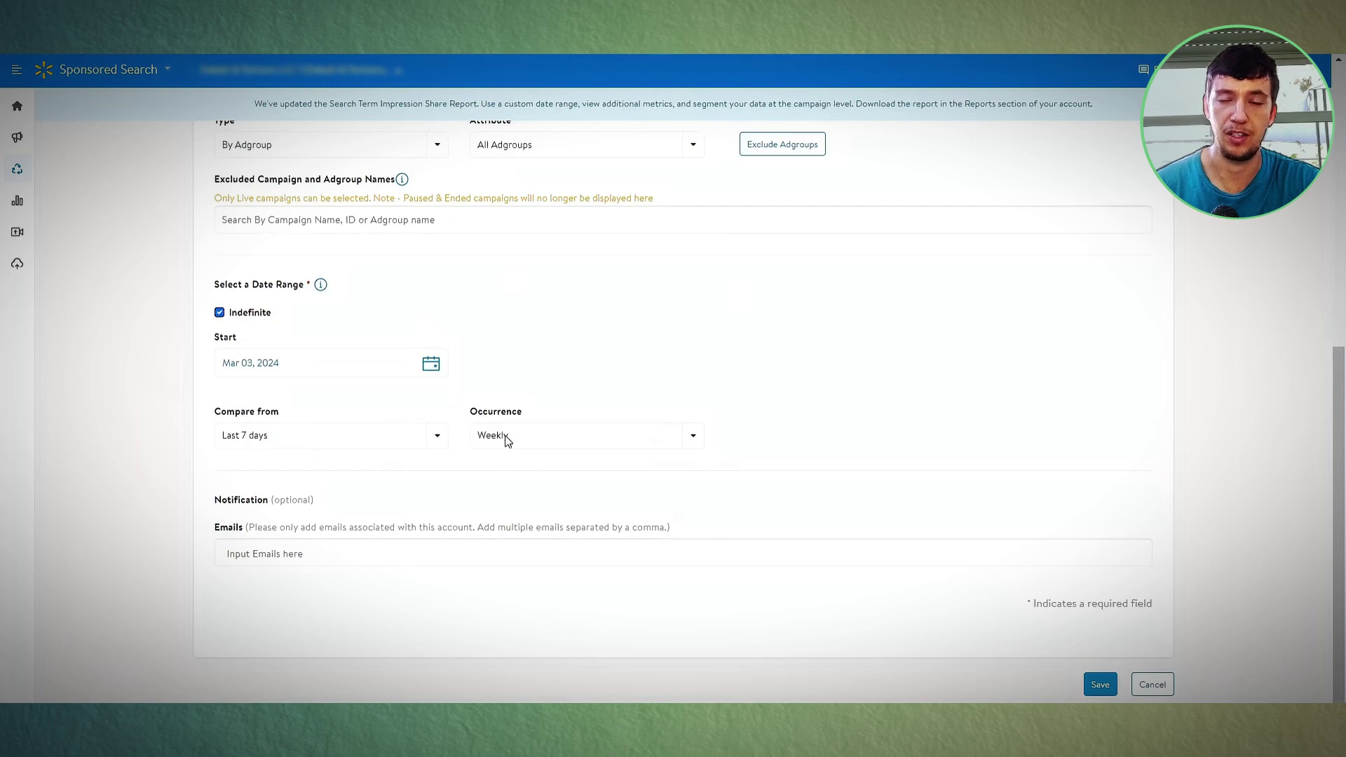
# Review the rule's ROAS threshold together with its bid increase value.
pyautogui.scroll(2, 518, 406)
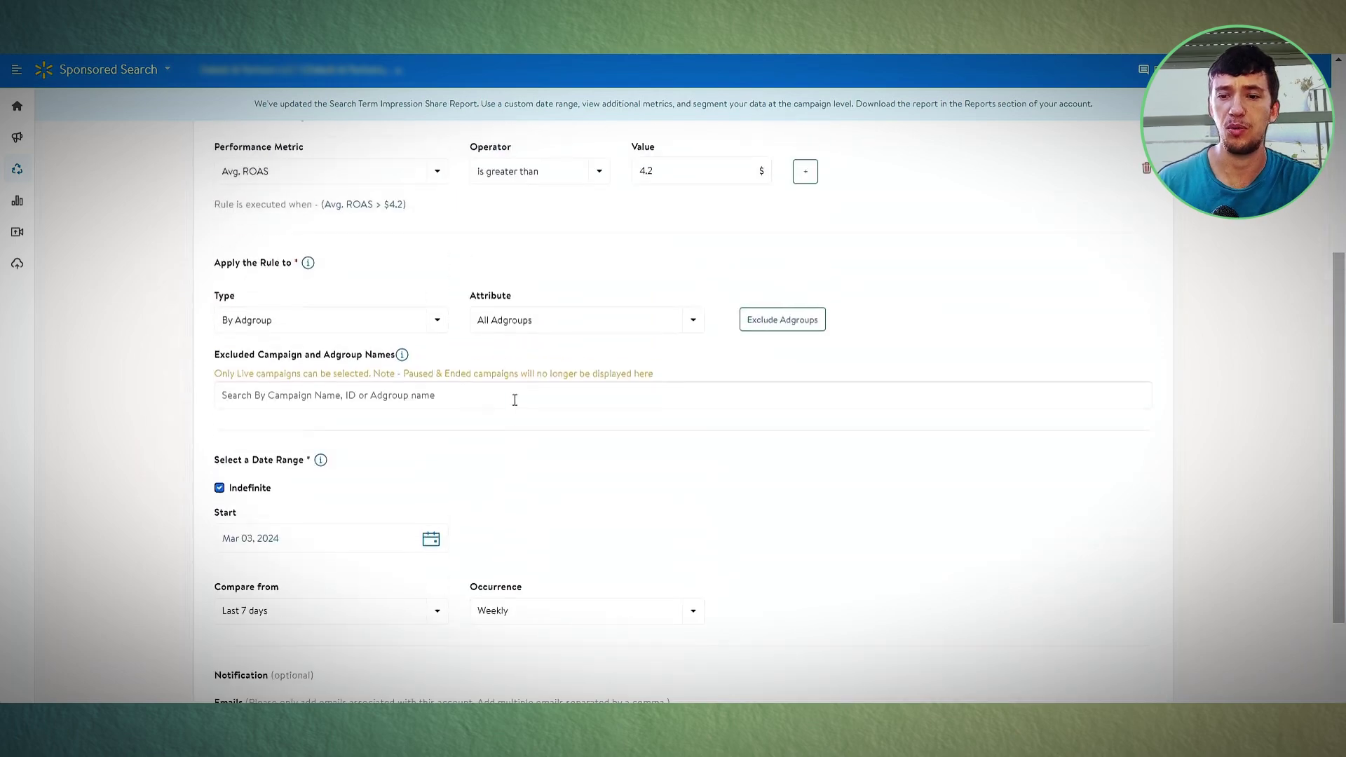
pyautogui.scroll(5, 514, 399)
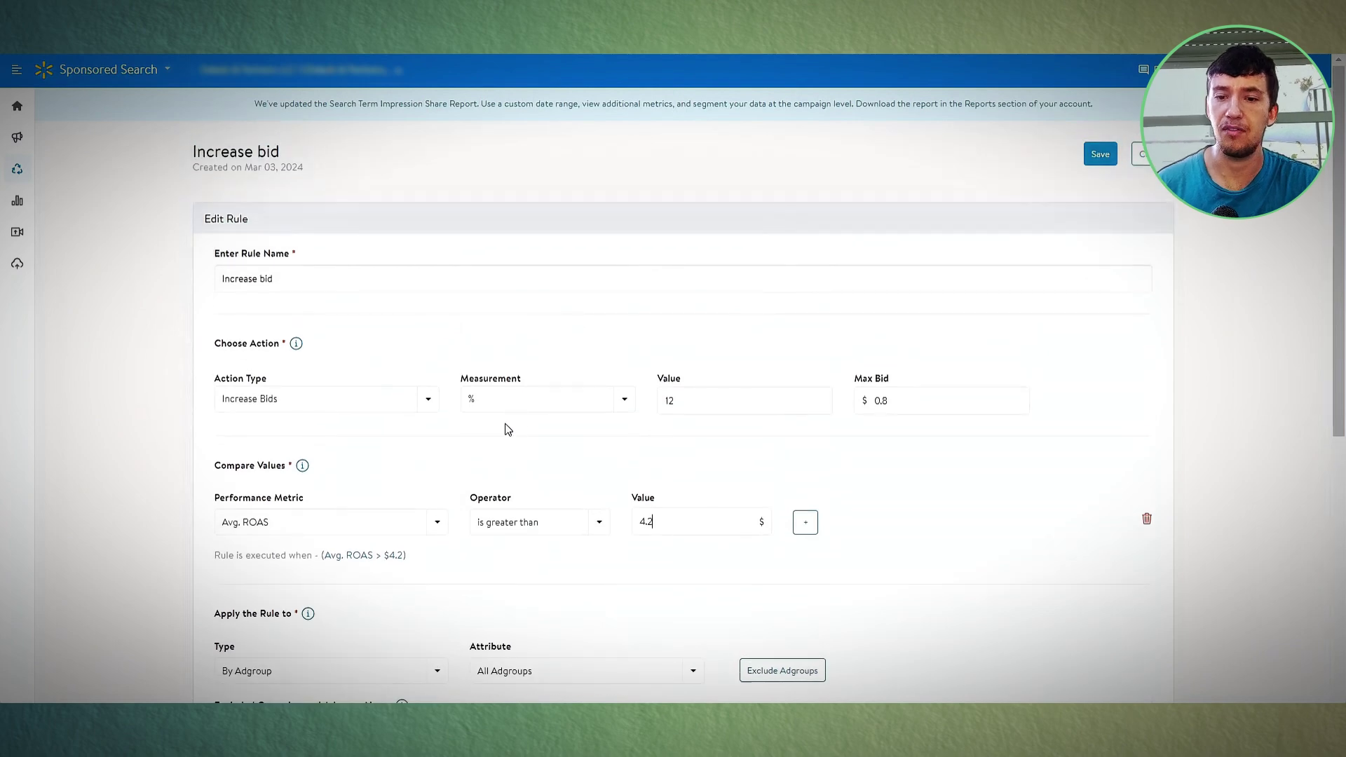
pyautogui.doubleClick(668, 526)
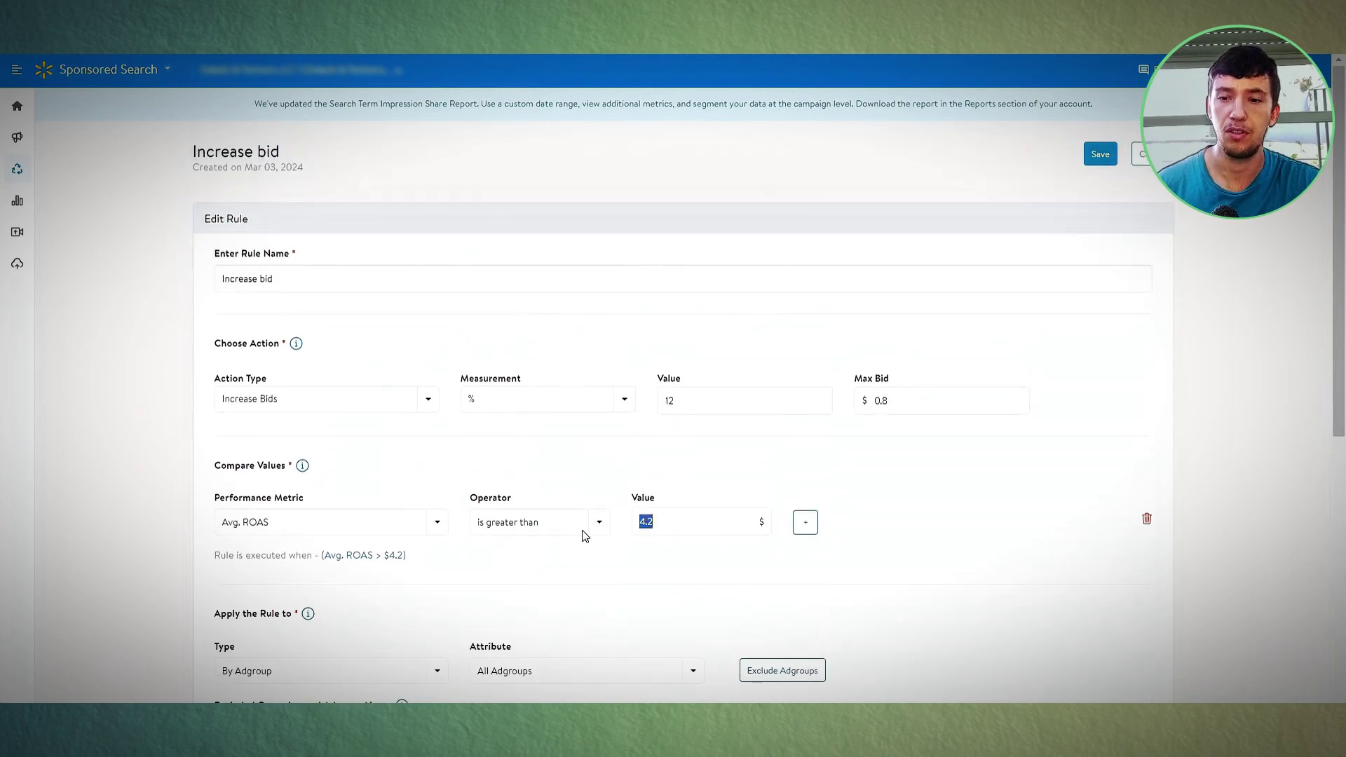
pyautogui.doubleClick(688, 403)
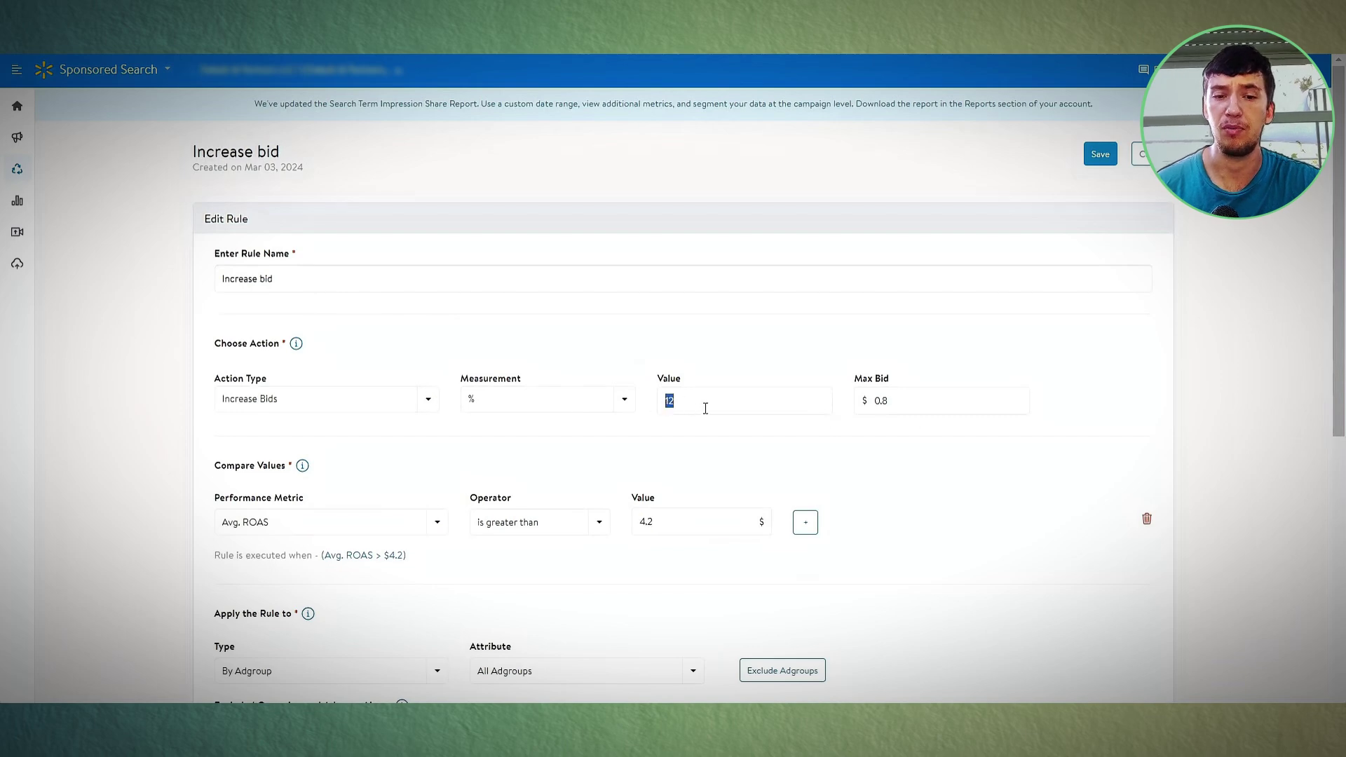